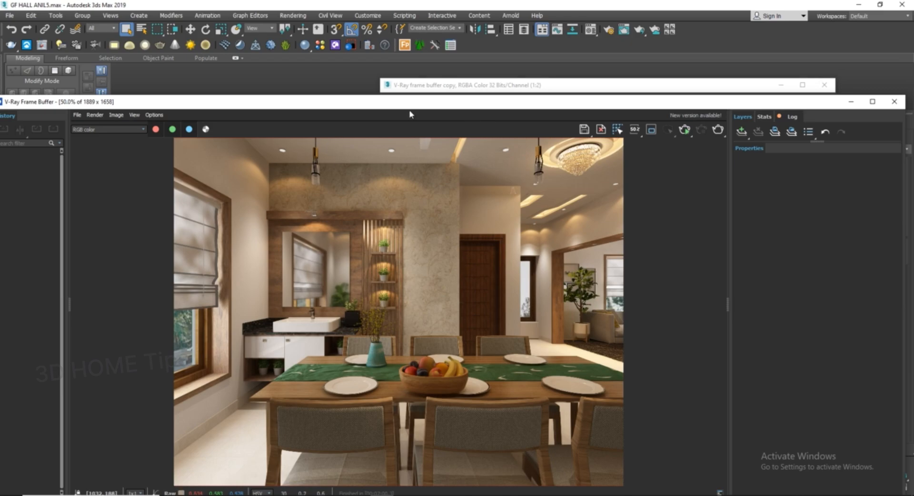
Step: Arrange the V-Ray frame buffer and its copy side by side to compare the two renders
{"action": "left_click_drag", "start_coordinate": [409, 103], "coordinate": [333, 121]}
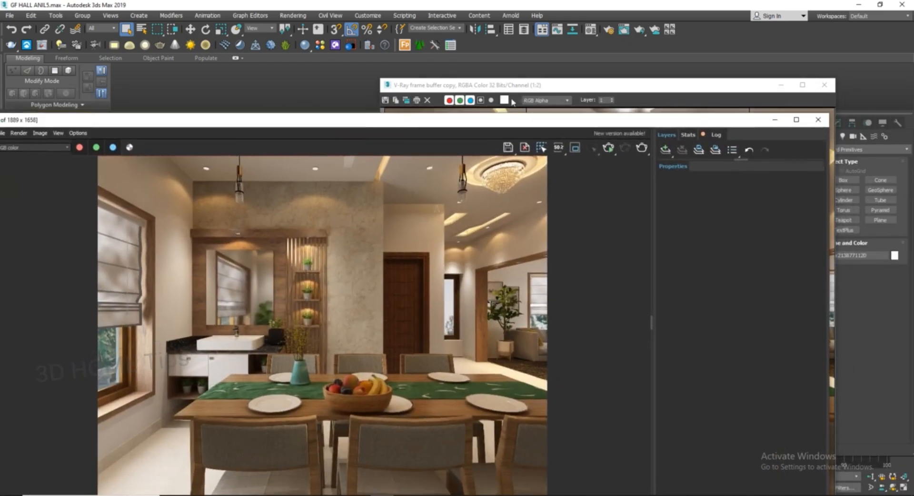
{"action": "left_click", "coordinate": [559, 90]}
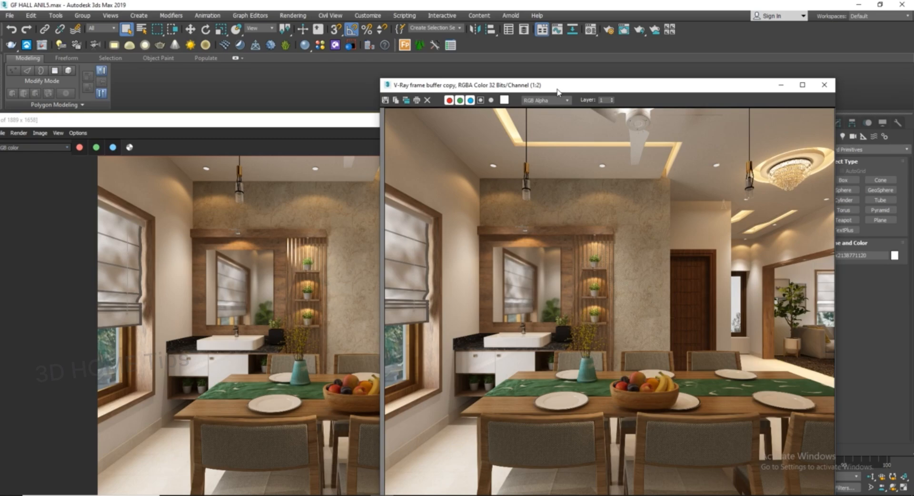
{"action": "left_click_drag", "start_coordinate": [558, 91], "coordinate": [498, 106]}
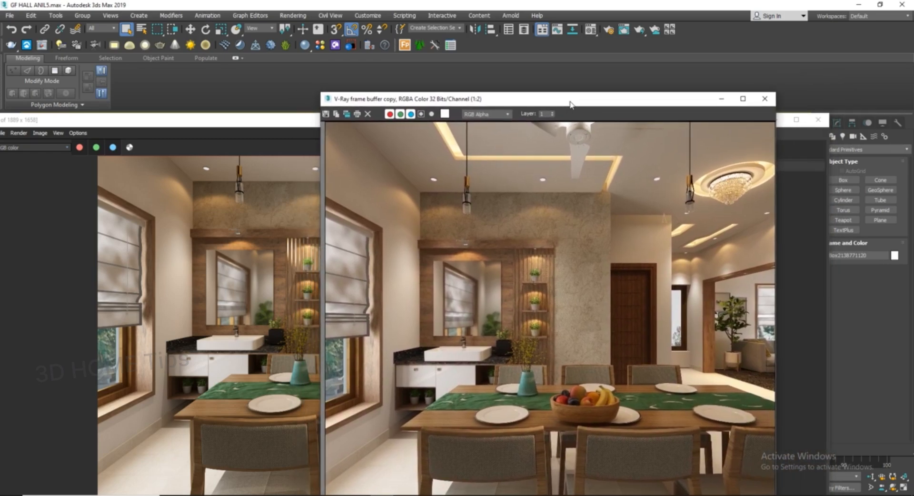
{"action": "left_click_drag", "start_coordinate": [602, 102], "coordinate": [655, 106]}
{"action": "left_click", "coordinate": [358, 133]}
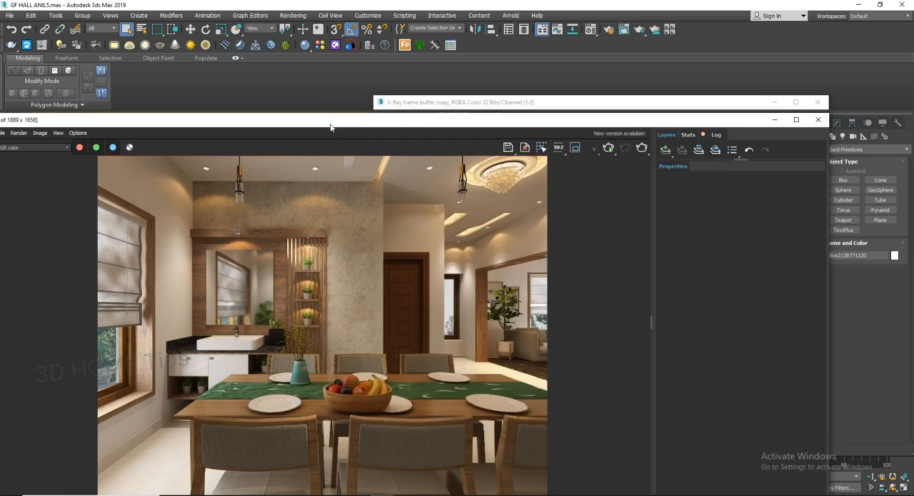
{"action": "left_click_drag", "start_coordinate": [331, 125], "coordinate": [468, 93]}
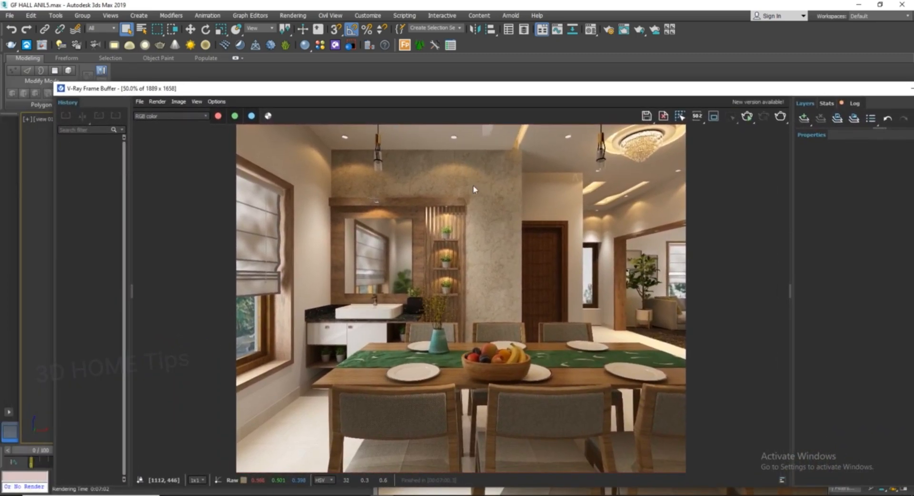
Step: Zoom into the main frame buffer render to examine the wallpaper texture on the feature wall
{"action": "scroll", "coordinate": [474, 208], "scroll_direction": "up", "scroll_amount": 1}
{"action": "middle_click_drag", "start_coordinate": [491, 199], "coordinate": [579, 259]}
{"action": "scroll", "coordinate": [485, 310], "scroll_direction": "up", "scroll_amount": 1}
{"action": "scroll", "coordinate": [545, 335], "scroll_direction": "up", "scroll_amount": 1}
{"action": "scroll", "coordinate": [578, 264], "scroll_direction": "down", "scroll_amount": 2}
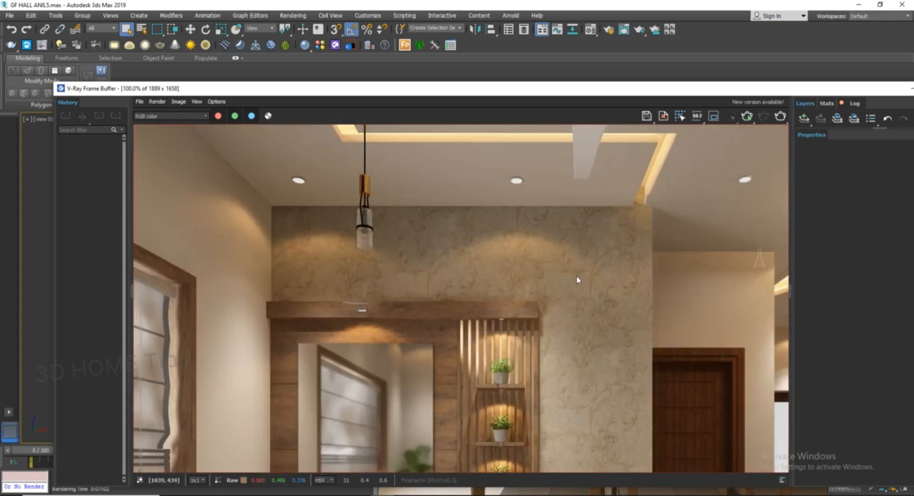
{"action": "scroll", "coordinate": [573, 307], "scroll_direction": "up", "scroll_amount": 1}
{"action": "middle_click_drag", "start_coordinate": [573, 308], "coordinate": [472, 314]}
{"action": "scroll", "coordinate": [568, 318], "scroll_direction": "up", "scroll_amount": 1}
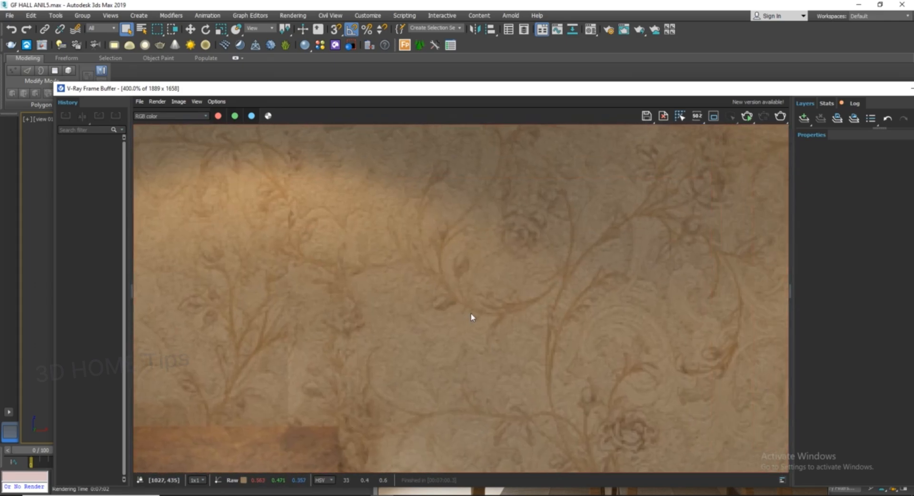
{"action": "scroll", "coordinate": [485, 307], "scroll_direction": "down", "scroll_amount": 1}
{"action": "middle_click_drag", "start_coordinate": [524, 340], "coordinate": [480, 424]}
{"action": "scroll", "coordinate": [533, 329], "scroll_direction": "up", "scroll_amount": 2}
{"action": "scroll", "coordinate": [541, 385], "scroll_direction": "down", "scroll_amount": 2}
{"action": "scroll", "coordinate": [505, 357], "scroll_direction": "up", "scroll_amount": 1}
{"action": "middle_click_drag", "start_coordinate": [504, 357], "coordinate": [464, 391]}
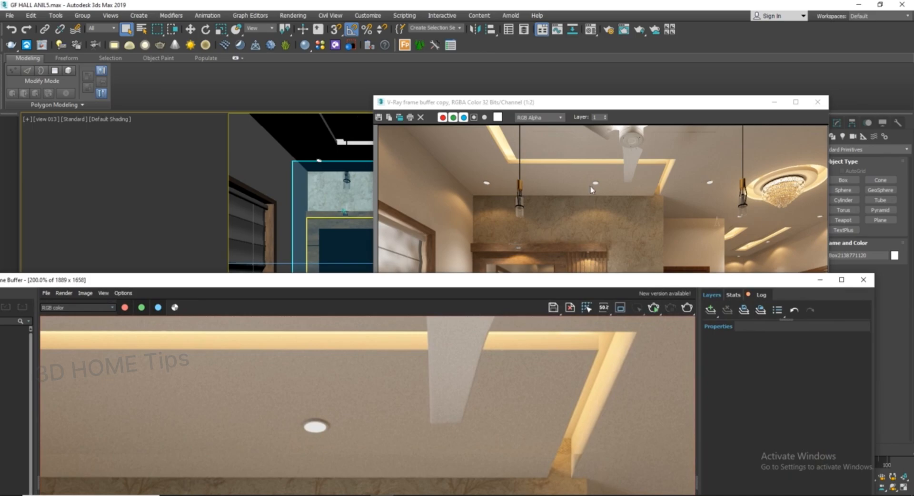
Step: Bring the frame buffer copy forward and zoom into its render to examine the wallpaper pattern detail
{"action": "left_click", "coordinate": [590, 187]}
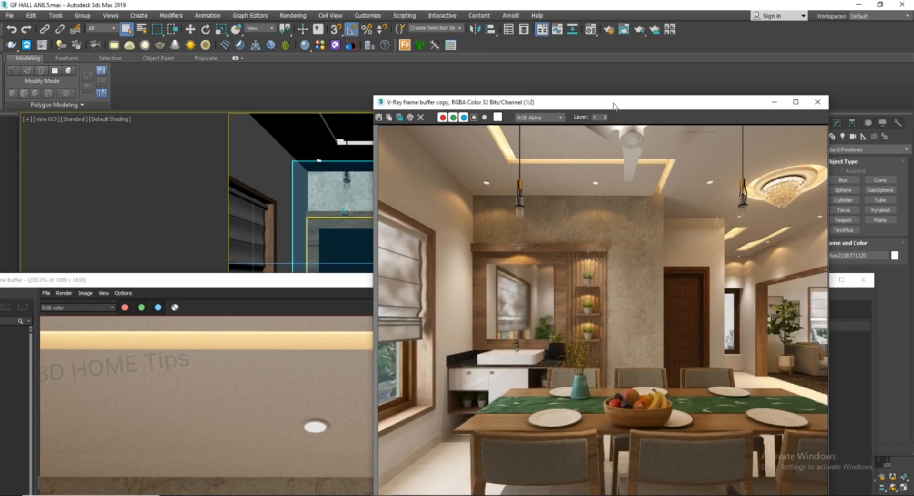
{"action": "left_click_drag", "start_coordinate": [612, 102], "coordinate": [513, 138]}
{"action": "scroll", "coordinate": [528, 272], "scroll_direction": "up", "scroll_amount": 1}
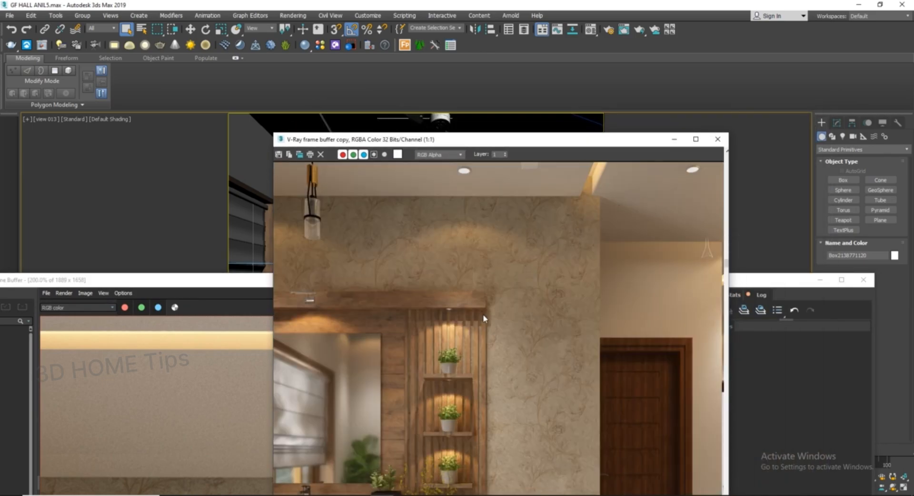
{"action": "scroll", "coordinate": [484, 318], "scroll_direction": "up", "scroll_amount": 1}
{"action": "middle_click_drag", "start_coordinate": [519, 300], "coordinate": [500, 388]}
{"action": "middle_click_drag", "start_coordinate": [484, 251], "coordinate": [479, 359]}
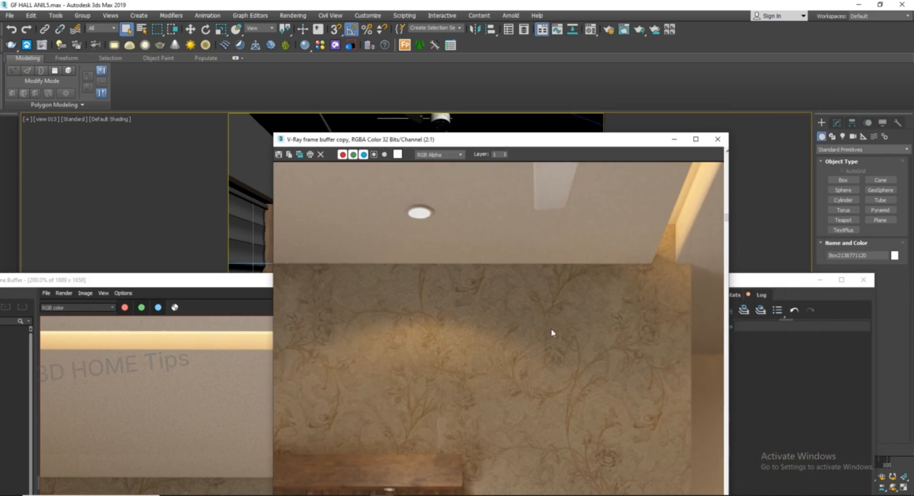
{"action": "middle_click_drag", "start_coordinate": [610, 345], "coordinate": [567, 276]}
{"action": "middle_click_drag", "start_coordinate": [504, 357], "coordinate": [493, 269]}
{"action": "scroll", "coordinate": [499, 410], "scroll_direction": "up", "scroll_amount": 1}
{"action": "scroll", "coordinate": [499, 411], "scroll_direction": "up", "scroll_amount": 1}
{"action": "middle_click_drag", "start_coordinate": [499, 414], "coordinate": [469, 381]}
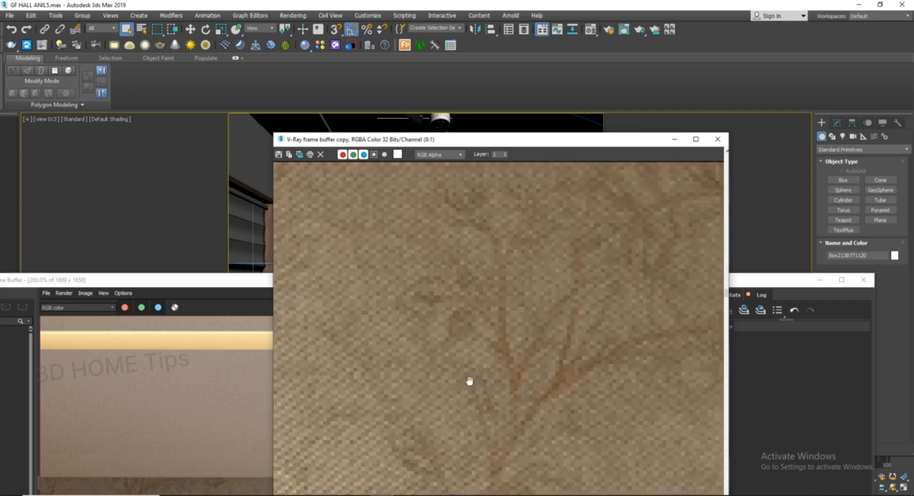
{"action": "scroll", "coordinate": [494, 345], "scroll_direction": "down", "scroll_amount": 2}
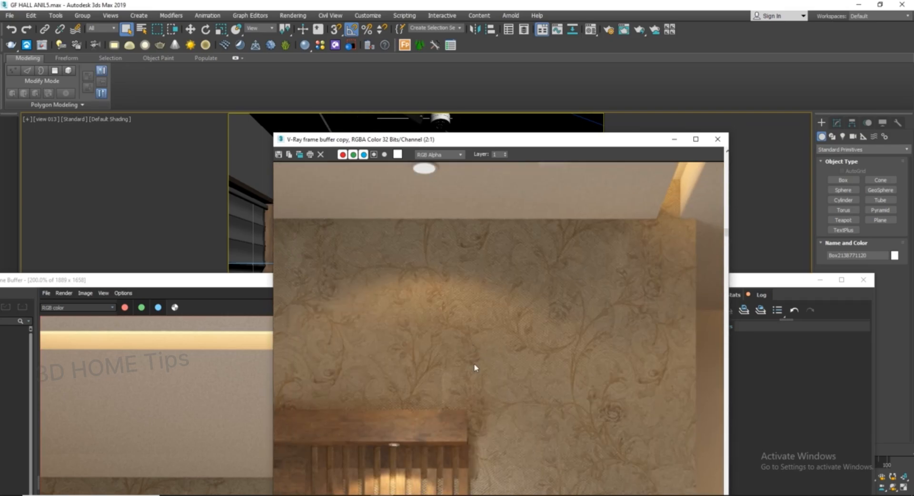
{"action": "scroll", "coordinate": [490, 358], "scroll_direction": "up", "scroll_amount": 2}
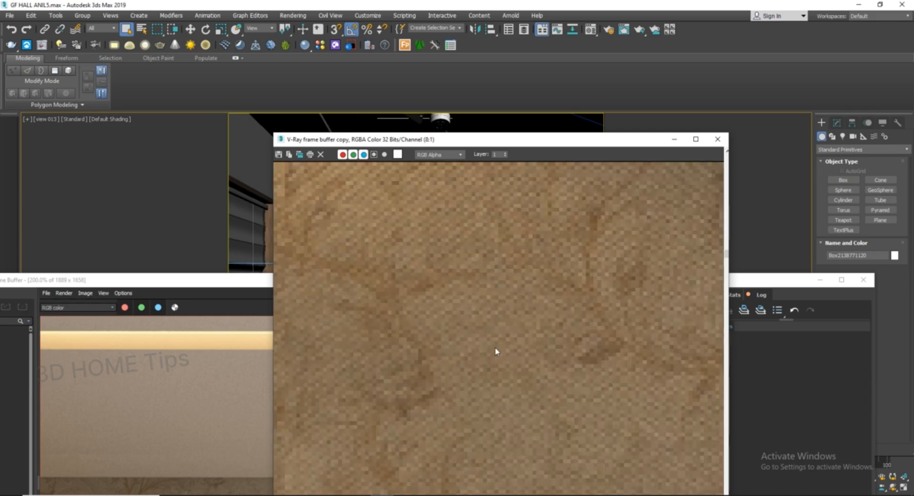
{"action": "scroll", "coordinate": [497, 345], "scroll_direction": "down", "scroll_amount": 2}
{"action": "middle_click_drag", "start_coordinate": [520, 358], "coordinate": [516, 279]}
{"action": "scroll", "coordinate": [533, 393], "scroll_direction": "up", "scroll_amount": 1}
{"action": "middle_click_drag", "start_coordinate": [532, 395], "coordinate": [519, 351]}
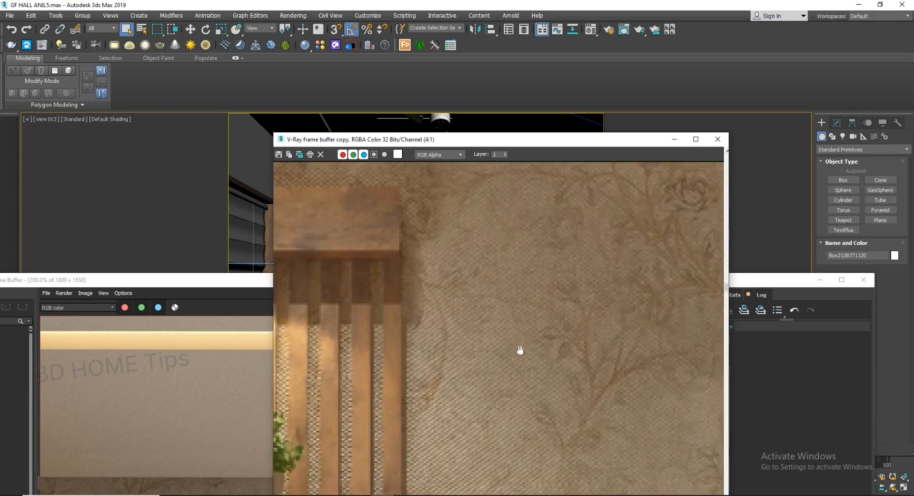
Step: Maximize the frame buffer copy and pan around the render to inspect the wallpapered wall
{"action": "left_click", "coordinate": [696, 139]}
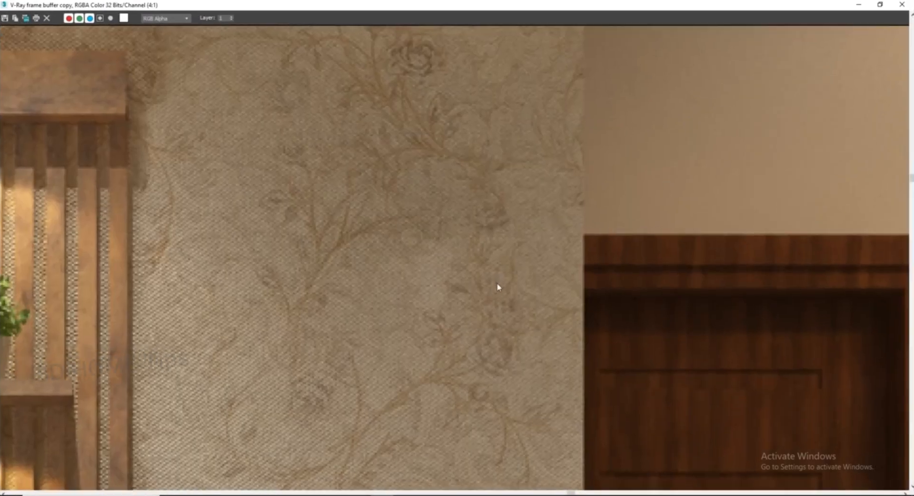
{"action": "middle_click_drag", "start_coordinate": [496, 286], "coordinate": [639, 241]}
{"action": "middle_click_drag", "start_coordinate": [490, 368], "coordinate": [600, 277]}
{"action": "middle_click_drag", "start_coordinate": [485, 388], "coordinate": [464, 311]}
{"action": "scroll", "coordinate": [477, 376], "scroll_direction": "up", "scroll_amount": 1}
{"action": "scroll", "coordinate": [496, 359], "scroll_direction": "down", "scroll_amount": 2}
{"action": "middle_click_drag", "start_coordinate": [523, 358], "coordinate": [514, 449]}
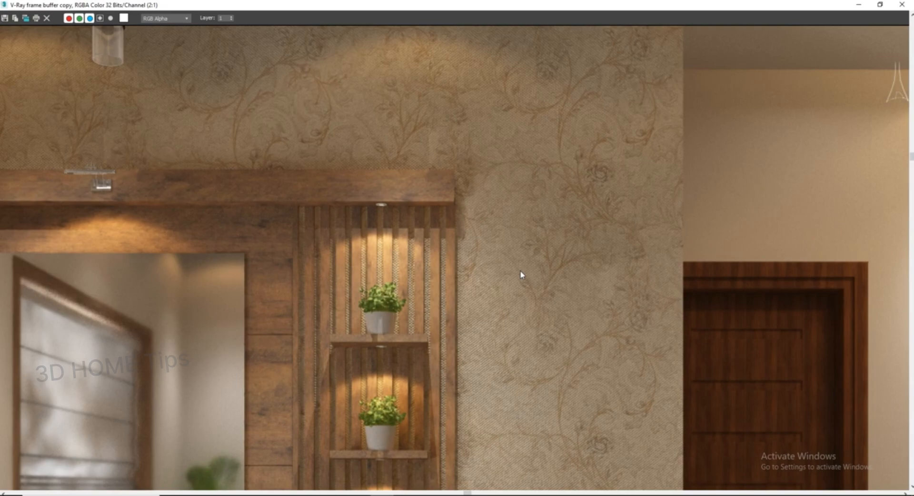
{"action": "middle_click_drag", "start_coordinate": [477, 273], "coordinate": [543, 385]}
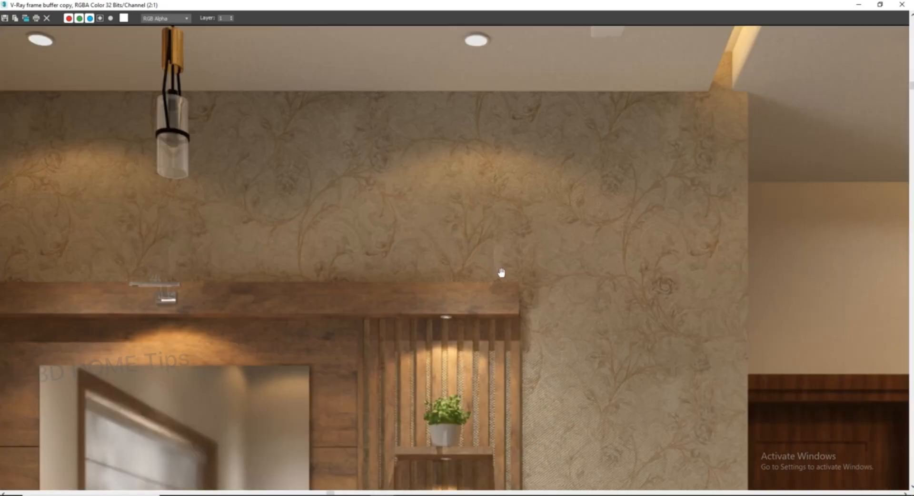
{"action": "middle_click_drag", "start_coordinate": [501, 271], "coordinate": [576, 339]}
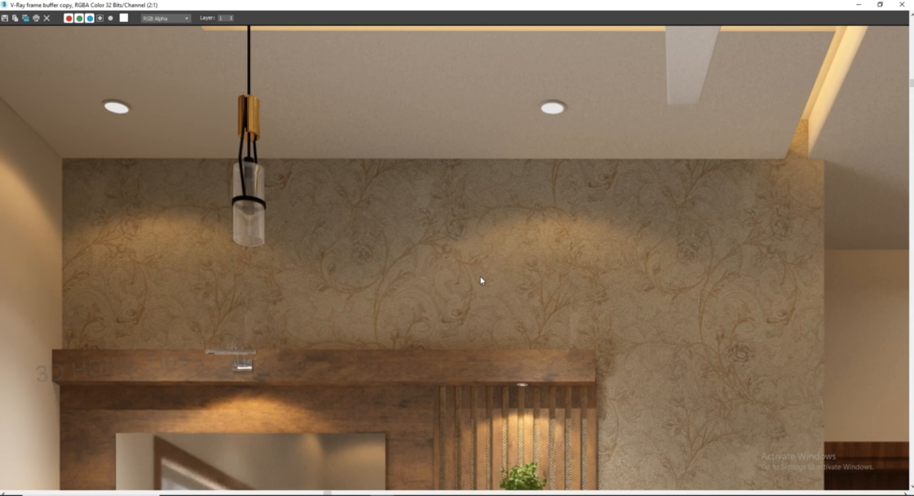
{"action": "scroll", "coordinate": [534, 274], "scroll_direction": "down", "scroll_amount": 2}
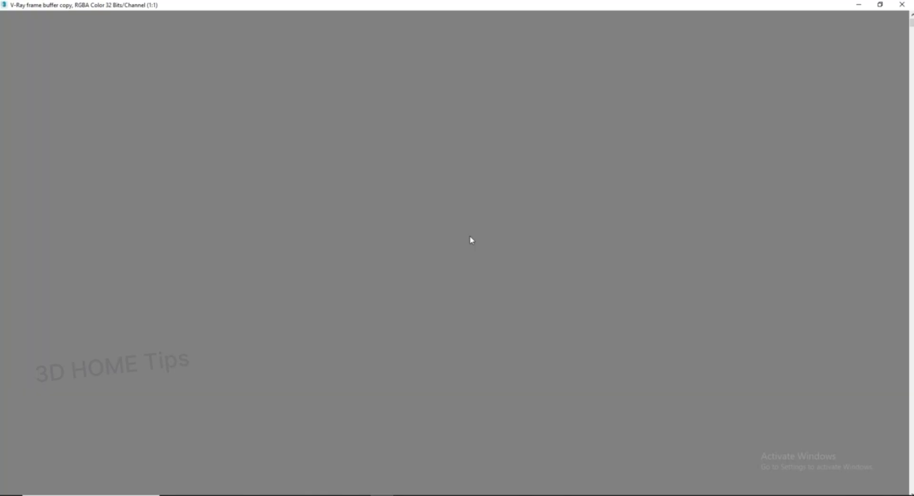
{"action": "scroll", "coordinate": [505, 243], "scroll_direction": "up", "scroll_amount": 1}
{"action": "middle_click_drag", "start_coordinate": [500, 264], "coordinate": [517, 347]}
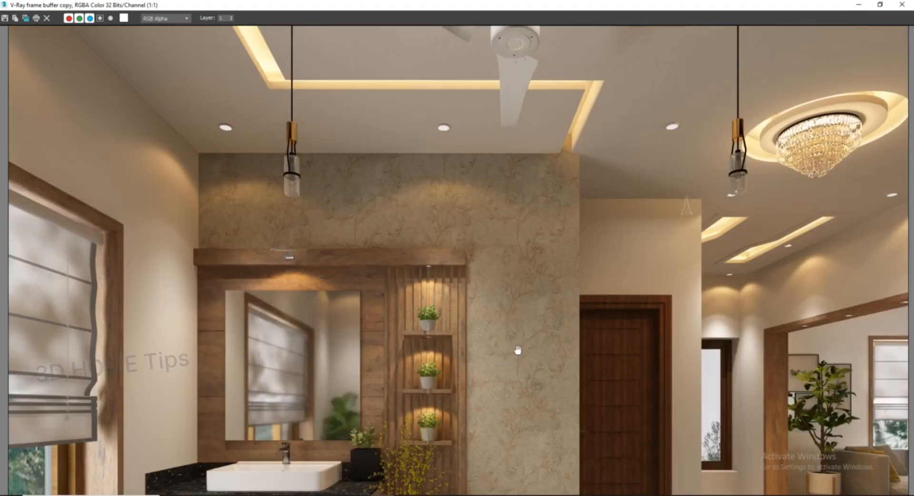
{"action": "middle_click_drag", "start_coordinate": [515, 282], "coordinate": [500, 257]}
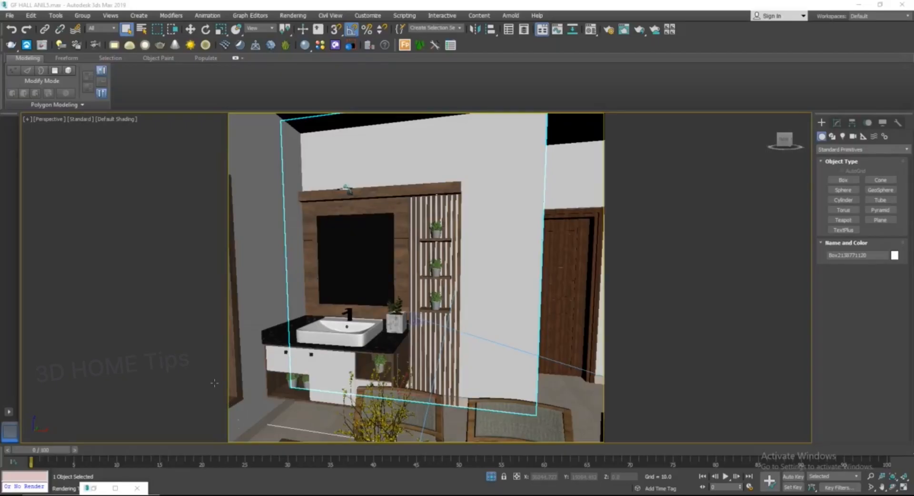
Step: Open the Material Editor, select a material slot and assign a VRayBitmap to its Diffuse map
{"action": "middle_click_drag", "start_coordinate": [339, 322], "coordinate": [327, 362]}
{"action": "mouse_move", "coordinate": [428, 310]}
{"action": "middle_mouse_down"}
{"action": "mouse_move", "coordinate": [430, 286]}
{"action": "mouse_move", "coordinate": [436, 299]}
{"action": "middle_mouse_up"}
{"action": "middle_click_drag", "start_coordinate": [362, 299], "coordinate": [357, 322]}
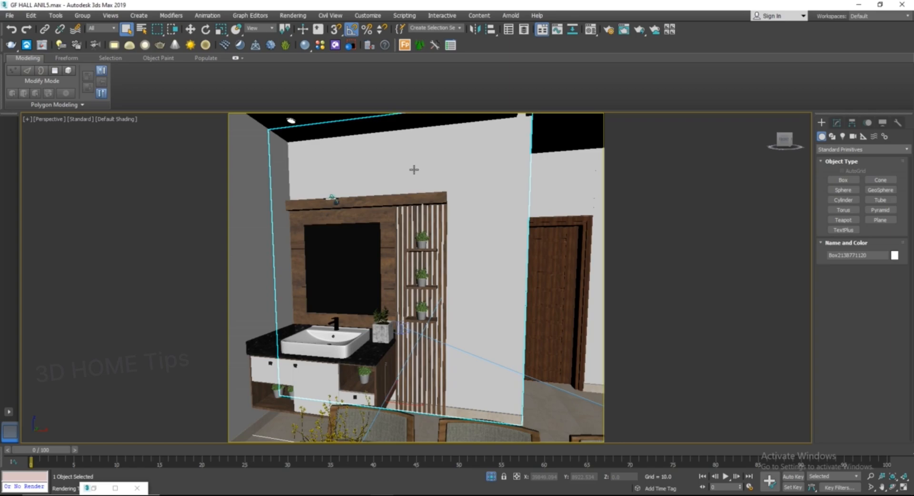
{"action": "left_click", "coordinate": [591, 29]}
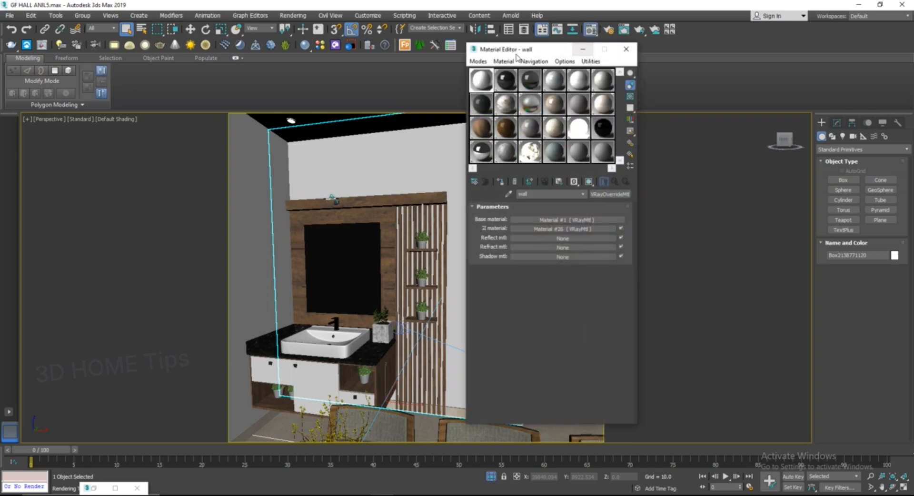
{"action": "left_click_drag", "start_coordinate": [529, 52], "coordinate": [549, 56]}
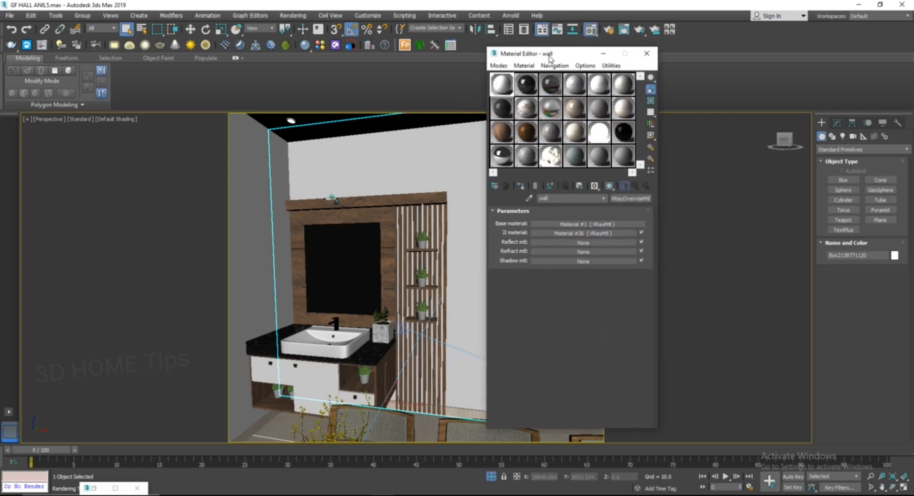
{"action": "left_click", "coordinate": [601, 155]}
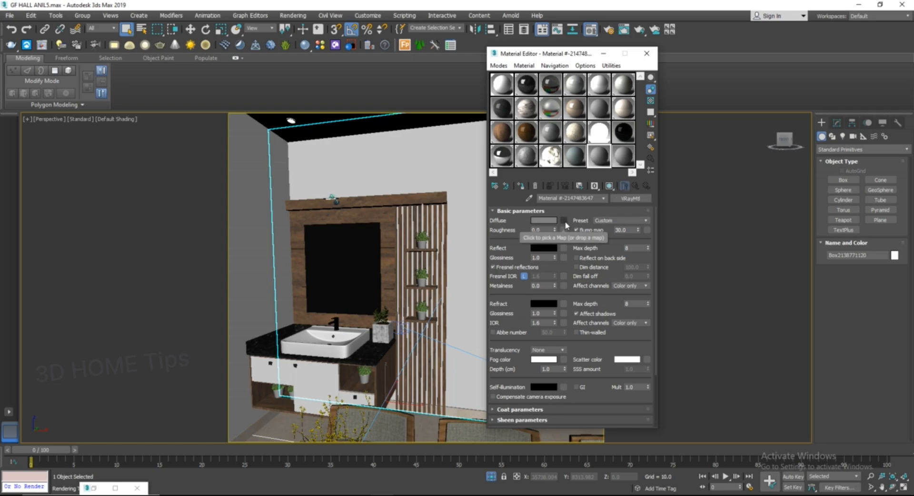
{"action": "left_click", "coordinate": [565, 222]}
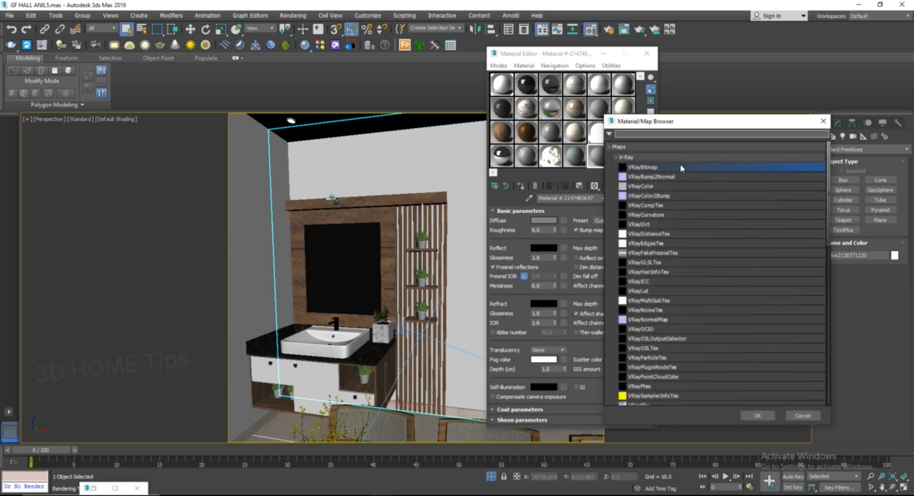
{"action": "double_click", "coordinate": [653, 170]}
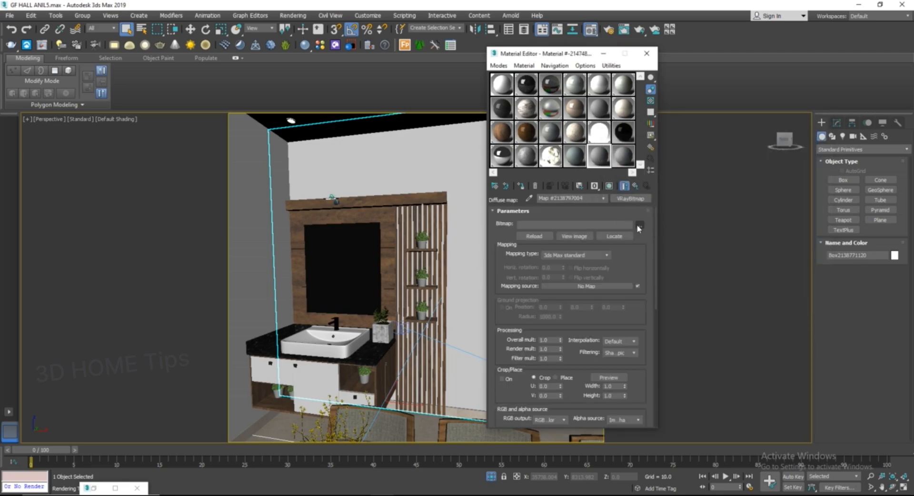
Step: Load the 74875088 image from the wallpaper folder as the bitmap, previewing it in a photo viewer first
{"action": "left_click", "coordinate": [640, 224]}
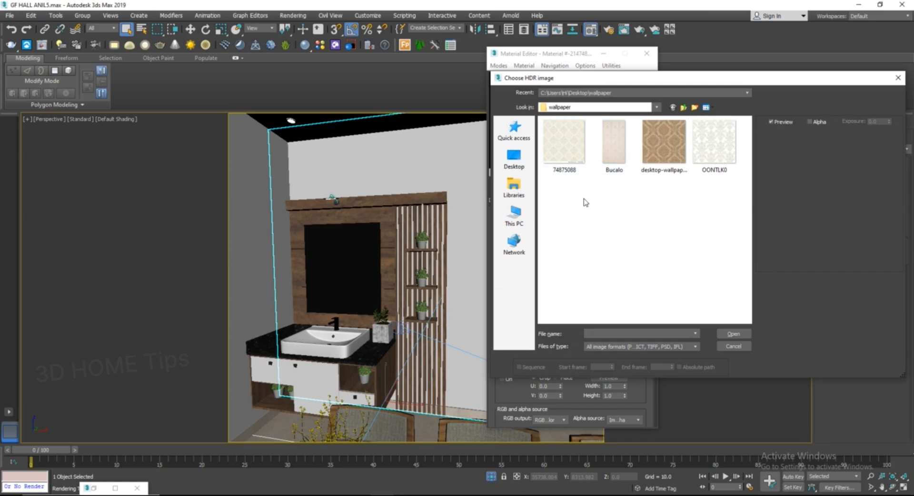
{"action": "left_click", "coordinate": [575, 156]}
{"action": "right_click", "coordinate": [578, 156]}
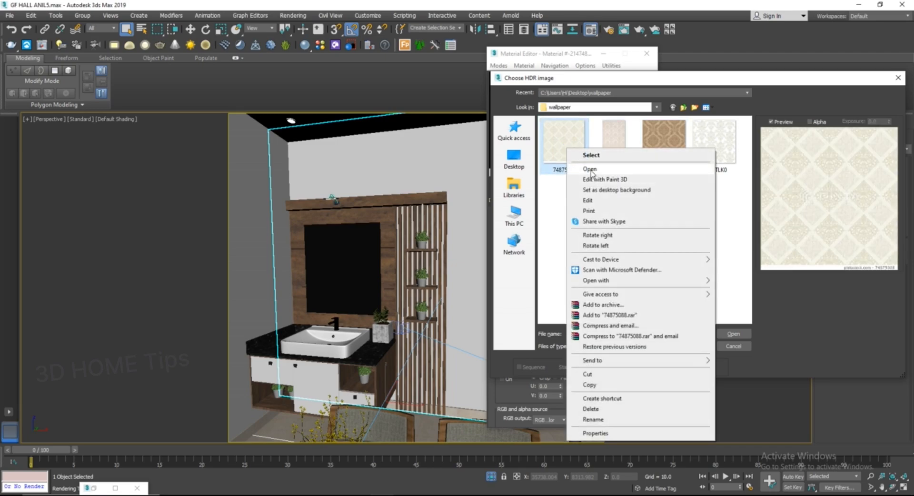
{"action": "left_click", "coordinate": [591, 170]}
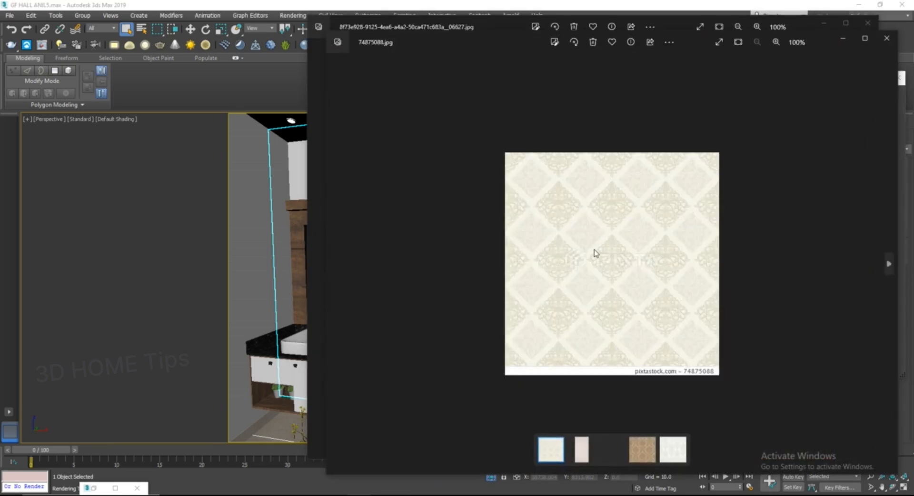
{"action": "scroll", "coordinate": [598, 252], "scroll_direction": "up", "scroll_amount": 4}
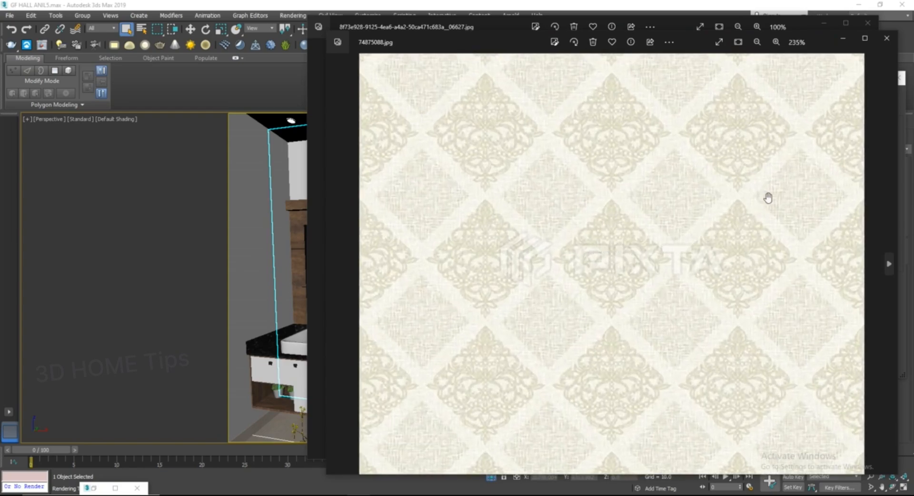
{"action": "left_click", "coordinate": [886, 38]}
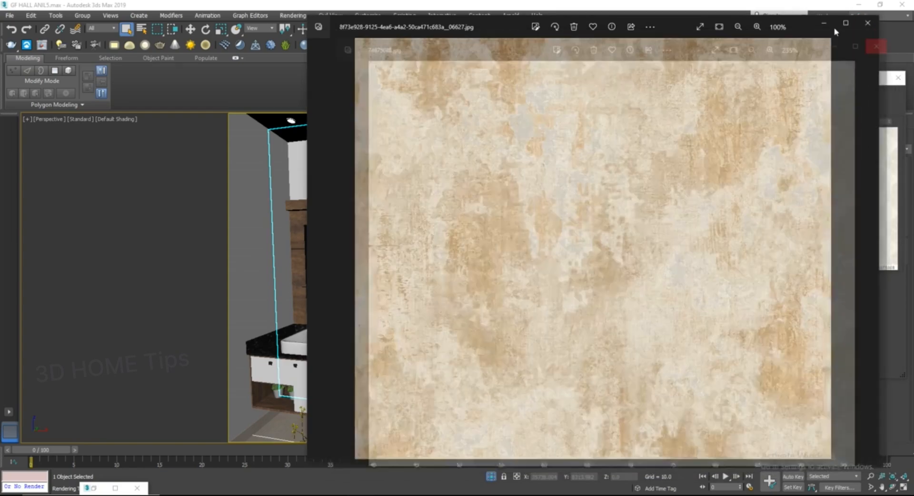
{"action": "left_click", "coordinate": [867, 23]}
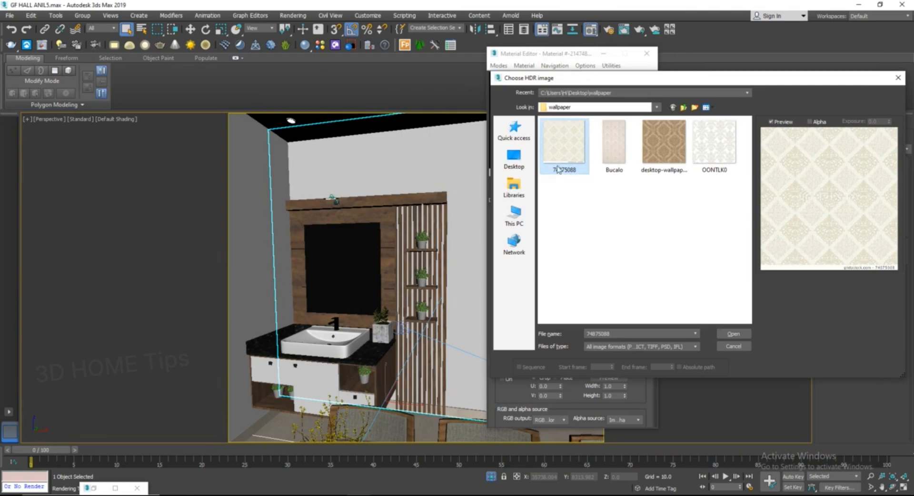
{"action": "left_click", "coordinate": [734, 333]}
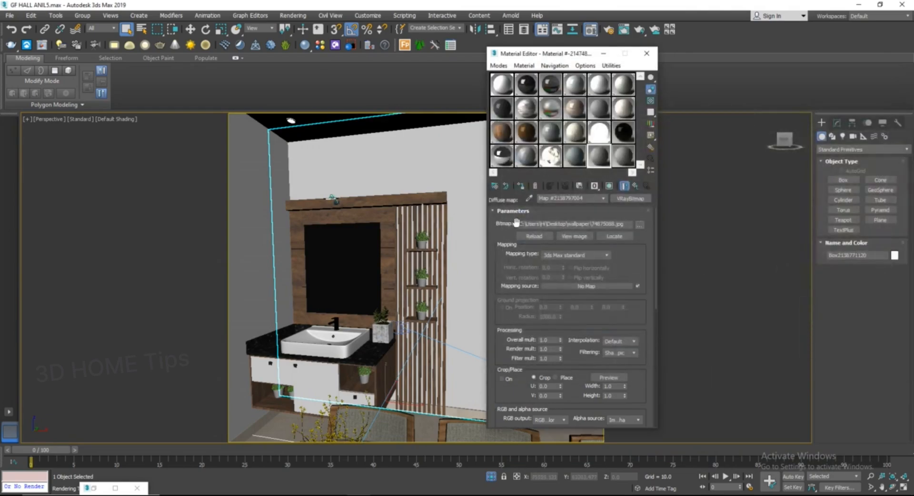
Step: Preview the wallpaper bitmap, then assign the material to the selected wall, renaming it wllppr
{"action": "left_click", "coordinate": [573, 236]}
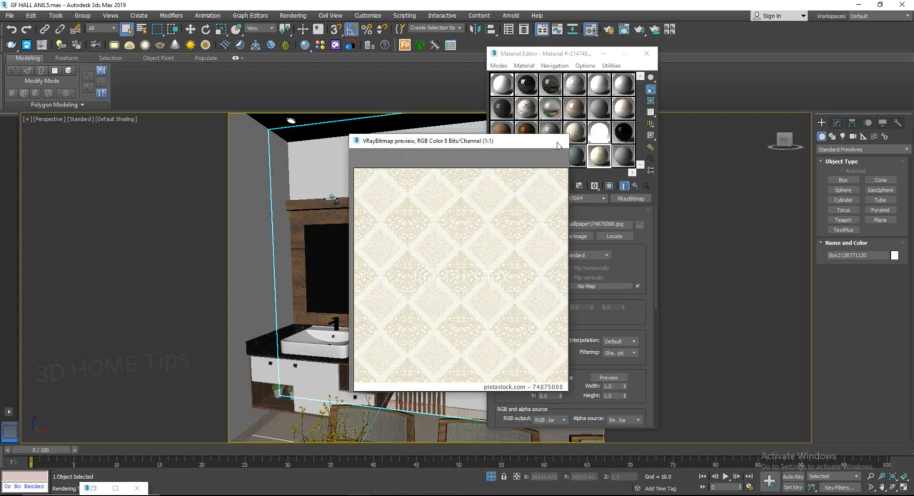
{"action": "left_click", "coordinate": [559, 141]}
{"action": "left_click_drag", "start_coordinate": [600, 160], "coordinate": [395, 169]}
{"action": "middle_click_drag", "start_coordinate": [394, 169], "coordinate": [408, 189]}
{"action": "scroll", "coordinate": [409, 188], "scroll_direction": "up", "scroll_amount": 2}
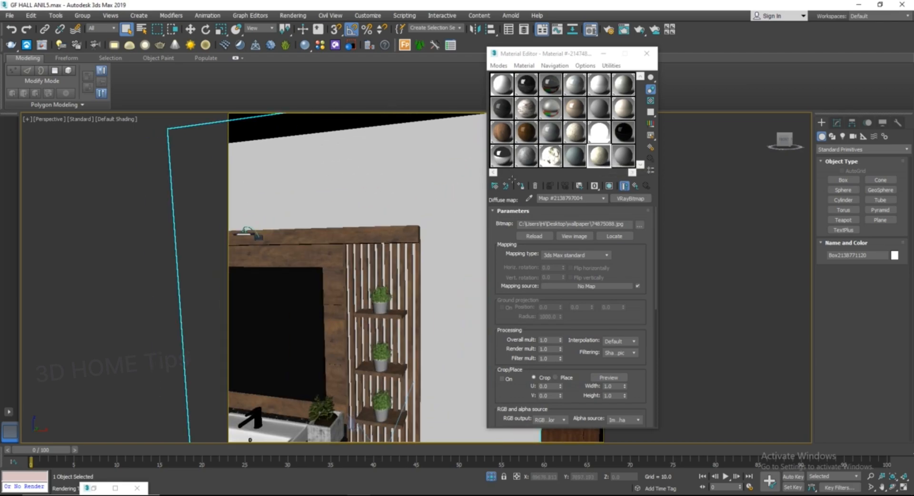
{"action": "left_click", "coordinate": [608, 186]}
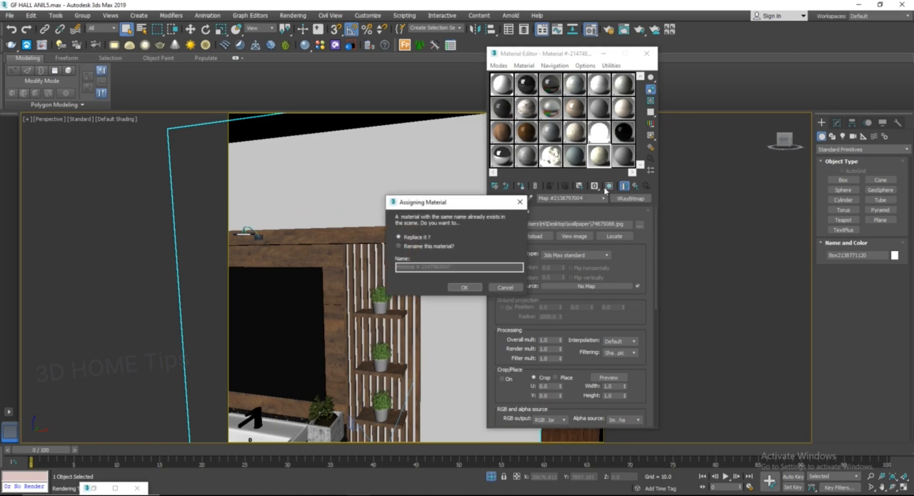
{"action": "left_click", "coordinate": [418, 247]}
{"action": "left_click_drag", "start_coordinate": [454, 267], "coordinate": [372, 276]}
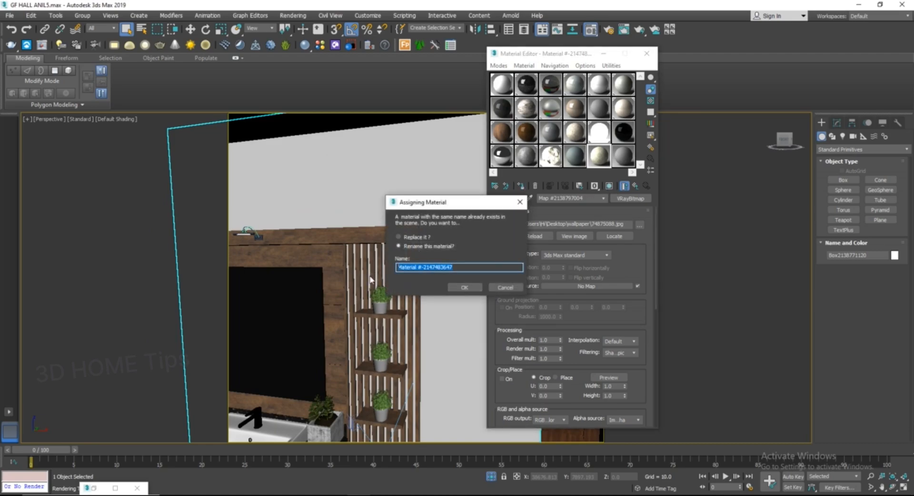
{"action": "type", "text": "wllppr"}
{"action": "left_click", "coordinate": [463, 288]}
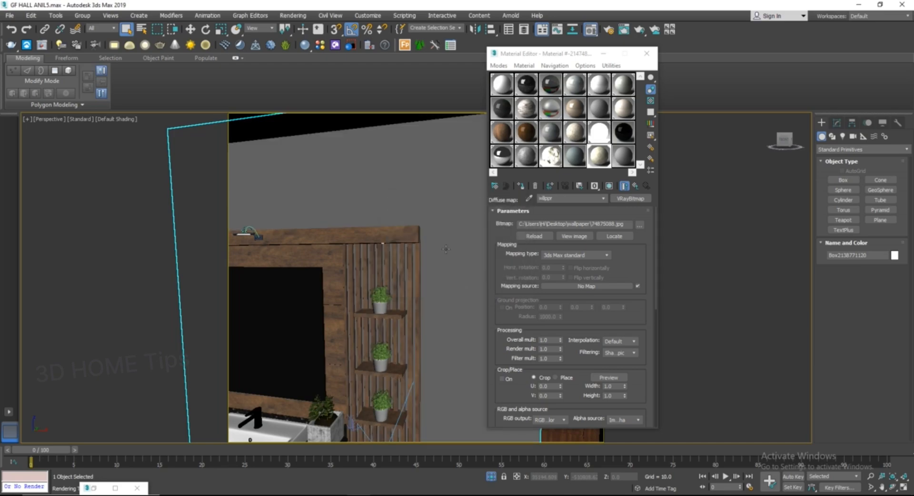
Step: Show the shaded material with its wallpaper texture on the wall in the viewport
{"action": "left_click", "coordinate": [608, 186]}
{"action": "middle_click_drag", "start_coordinate": [444, 227], "coordinate": [405, 247]}
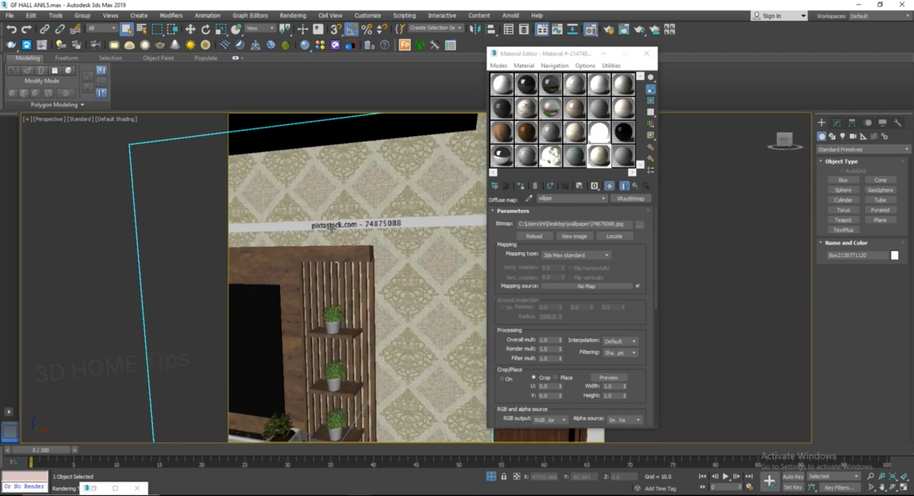
{"action": "middle_click_drag", "start_coordinate": [332, 228], "coordinate": [347, 224]}
Step: Crop the bitmap's bottom edge above the watermark strip, setting the crop height to 0.927
{"action": "left_click", "coordinate": [576, 237]}
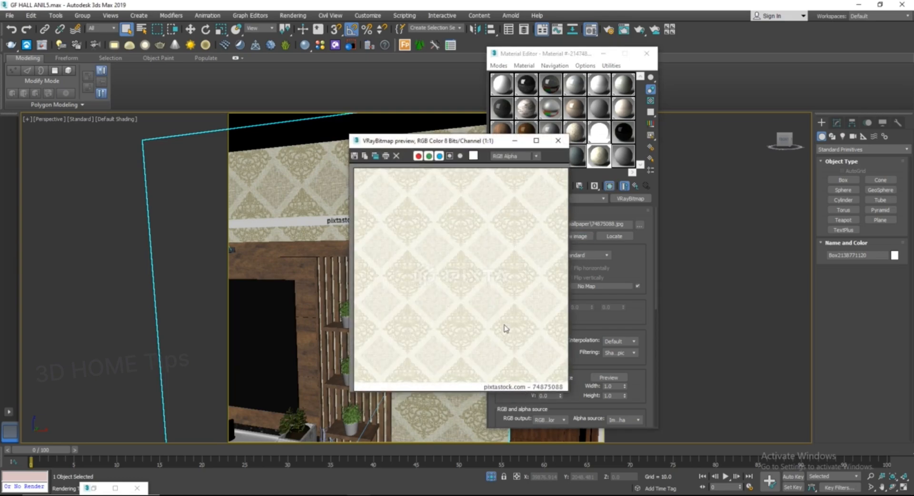
{"action": "left_click", "coordinate": [558, 140]}
{"action": "scroll", "coordinate": [360, 220], "scroll_direction": "up", "scroll_amount": 4}
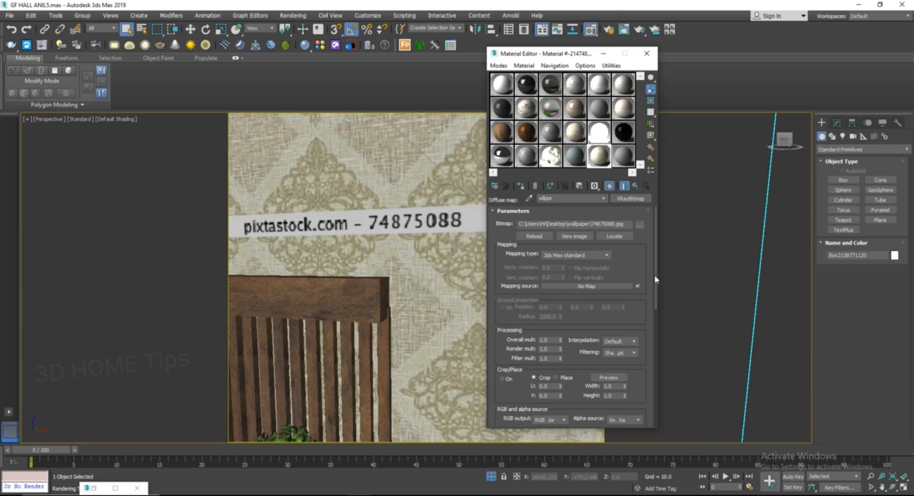
{"action": "scroll", "coordinate": [655, 285], "scroll_direction": "down", "scroll_amount": 3}
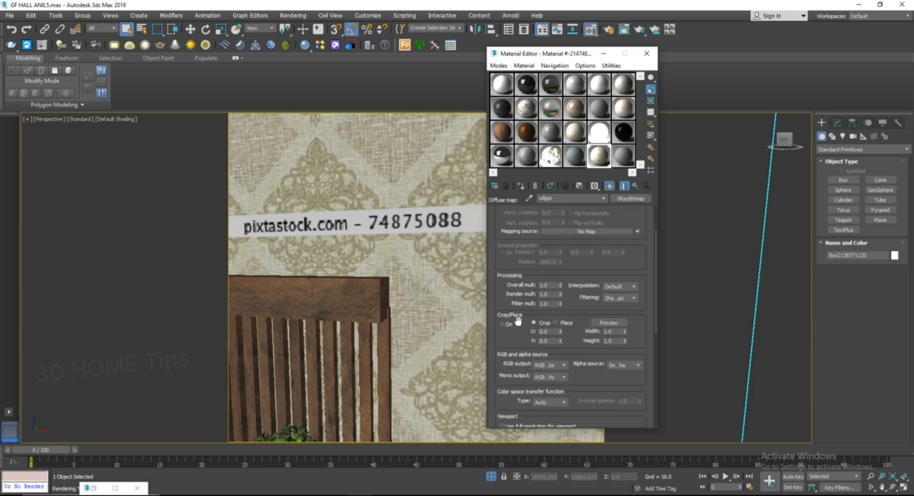
{"action": "left_click", "coordinate": [611, 324]}
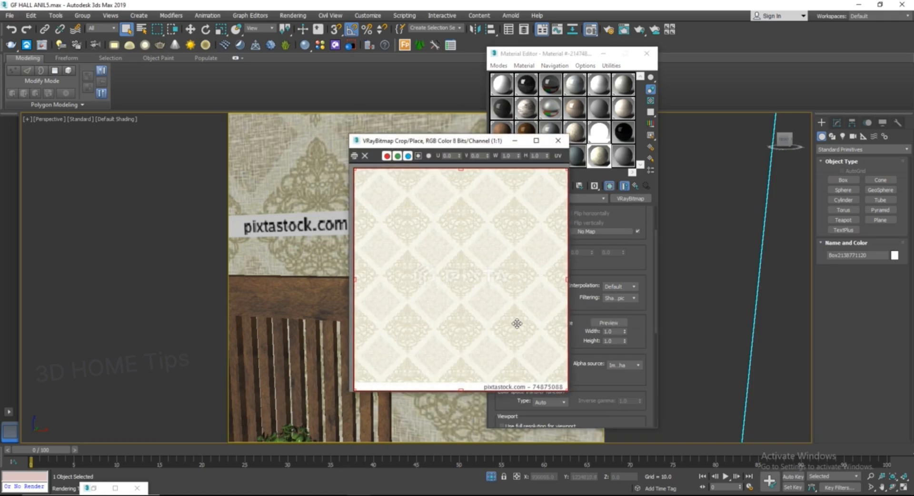
{"action": "left_click_drag", "start_coordinate": [461, 388], "coordinate": [461, 375]}
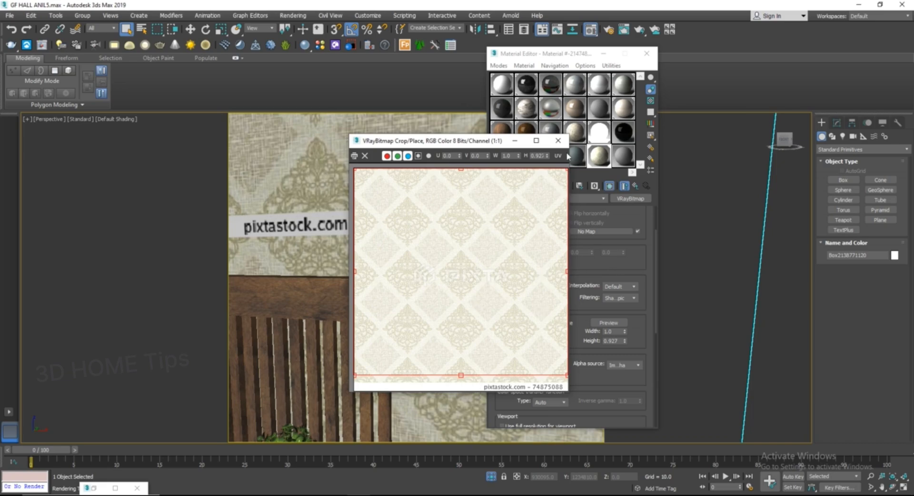
{"action": "left_click", "coordinate": [558, 141]}
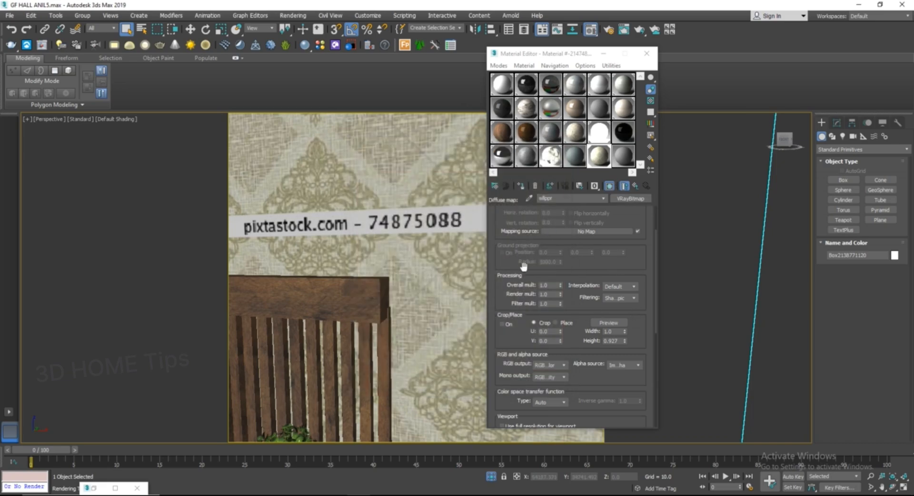
Step: Enable cropping on the bitmap and check the wallpaper on the wall
{"action": "left_click", "coordinate": [502, 325]}
{"action": "middle_click_drag", "start_coordinate": [403, 216], "coordinate": [360, 243]}
{"action": "scroll", "coordinate": [381, 252], "scroll_direction": "down", "scroll_amount": 6}
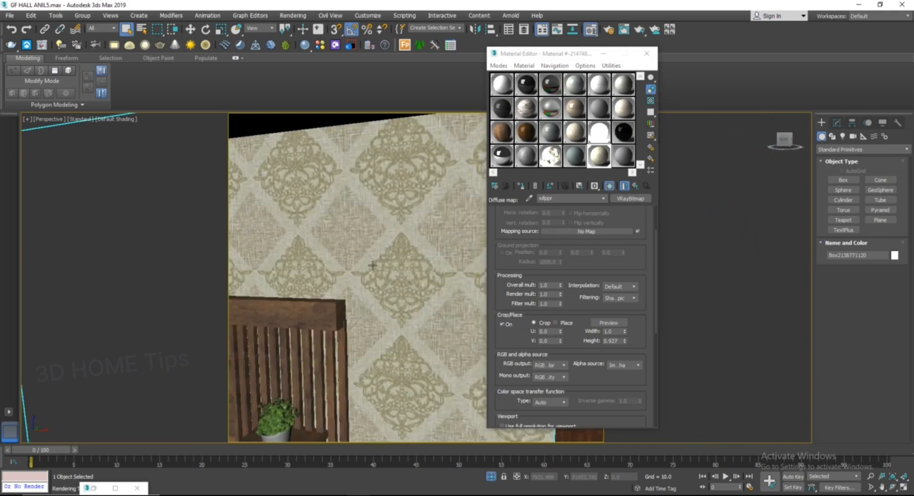
{"action": "scroll", "coordinate": [416, 231], "scroll_direction": "down", "scroll_amount": 3}
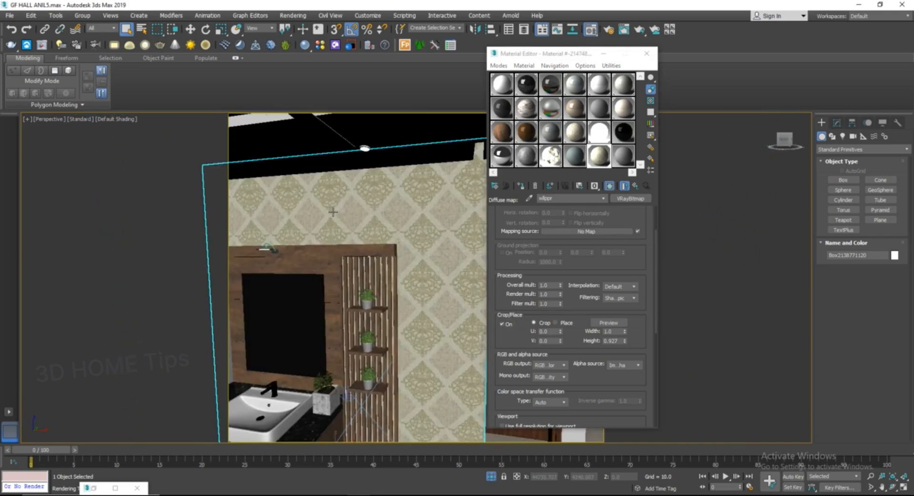
{"action": "scroll", "coordinate": [333, 212], "scroll_direction": "up", "scroll_amount": 3}
{"action": "middle_click_drag", "start_coordinate": [334, 212], "coordinate": [359, 219]}
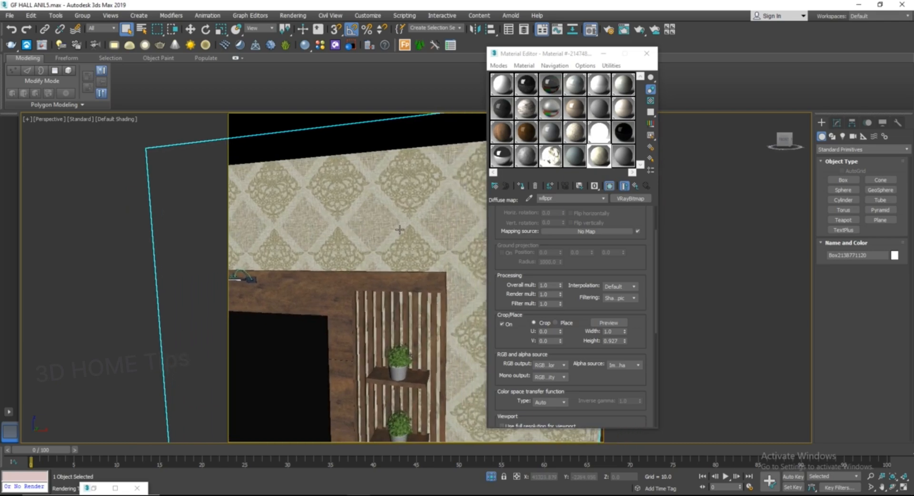
{"action": "scroll", "coordinate": [353, 213], "scroll_direction": "down", "scroll_amount": 3}
Step: Set the wall's UVW Map box width to 1372.36 and height to 1420.38
{"action": "left_click_drag", "start_coordinate": [547, 53], "coordinate": [609, 52]}
{"action": "left_click", "coordinate": [838, 123]}
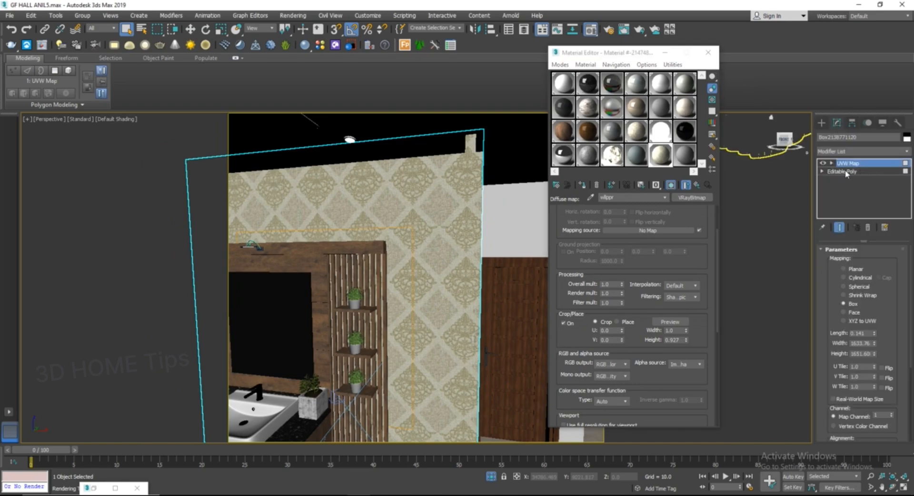
{"action": "left_click_drag", "start_coordinate": [875, 344], "coordinate": [862, 352]}
{"action": "middle_click_drag", "start_coordinate": [406, 304], "coordinate": [381, 206], "text": "alt"}
{"action": "scroll", "coordinate": [409, 261], "scroll_direction": "up", "scroll_amount": 4}
{"action": "scroll", "coordinate": [413, 244], "scroll_direction": "up", "scroll_amount": 2}
{"action": "left_click_drag", "start_coordinate": [875, 355], "coordinate": [881, 363]}
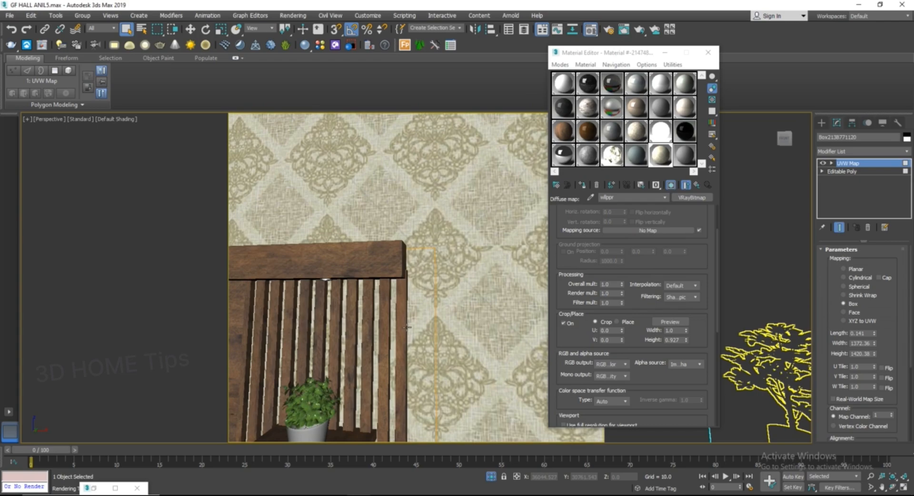
{"action": "middle_click_drag", "start_coordinate": [416, 253], "coordinate": [433, 285], "text": "alt"}
{"action": "scroll", "coordinate": [409, 269], "scroll_direction": "down", "scroll_amount": 4}
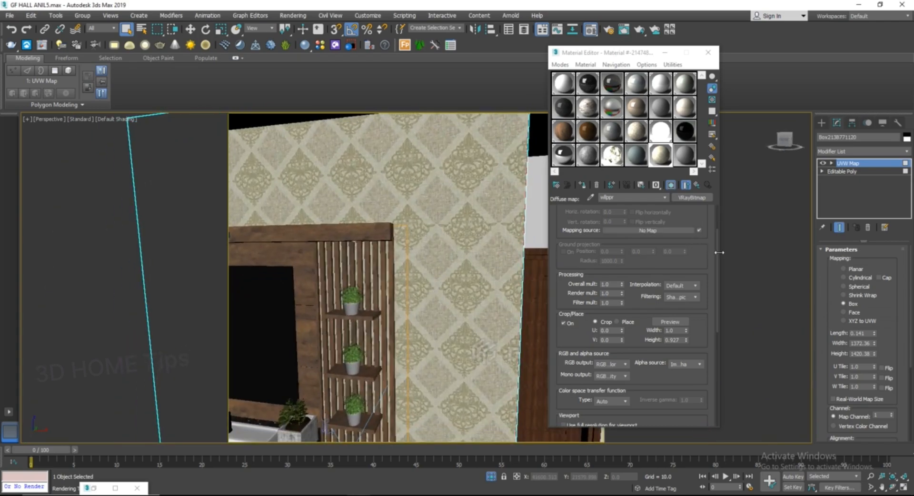
Step: Return to the wllppr material's parameters and set its BRDF type to Blinn
{"action": "left_click_drag", "start_coordinate": [718, 256], "coordinate": [708, 366]}
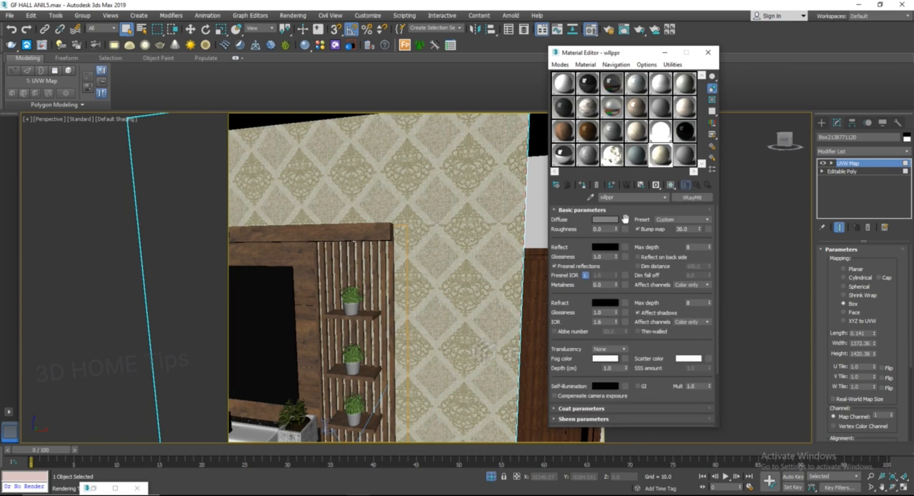
{"action": "left_click", "coordinate": [626, 219]}
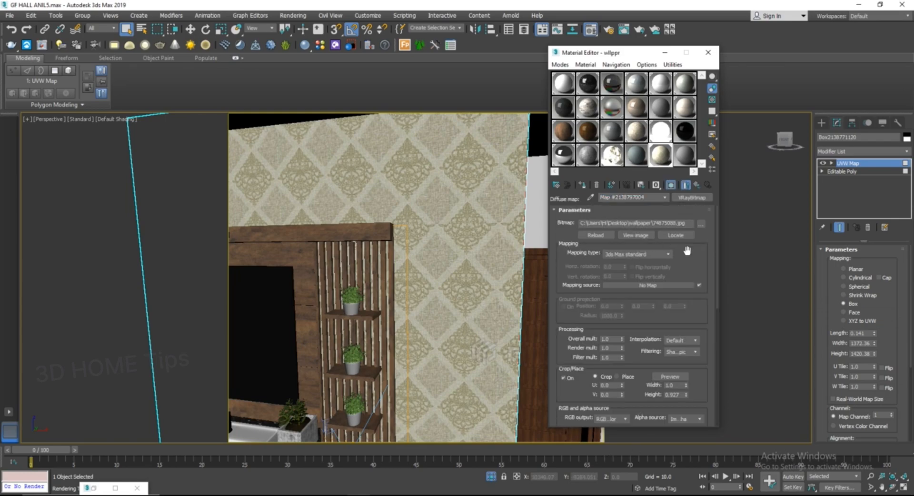
{"action": "left_click", "coordinate": [697, 185]}
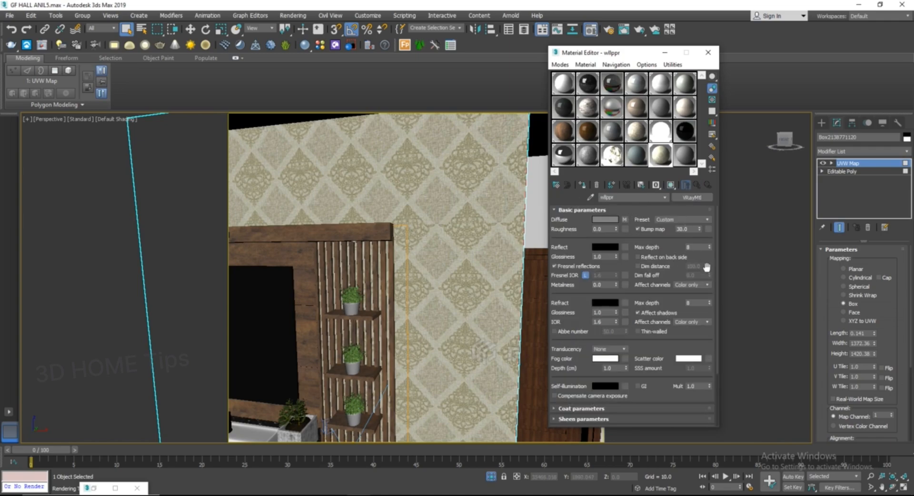
{"action": "scroll", "coordinate": [714, 281], "scroll_direction": "down", "scroll_amount": 3}
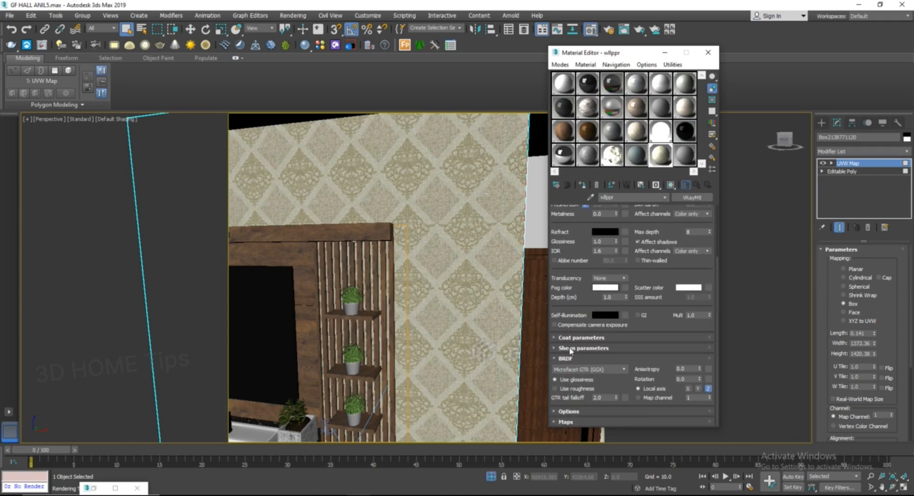
{"action": "left_click", "coordinate": [589, 370]}
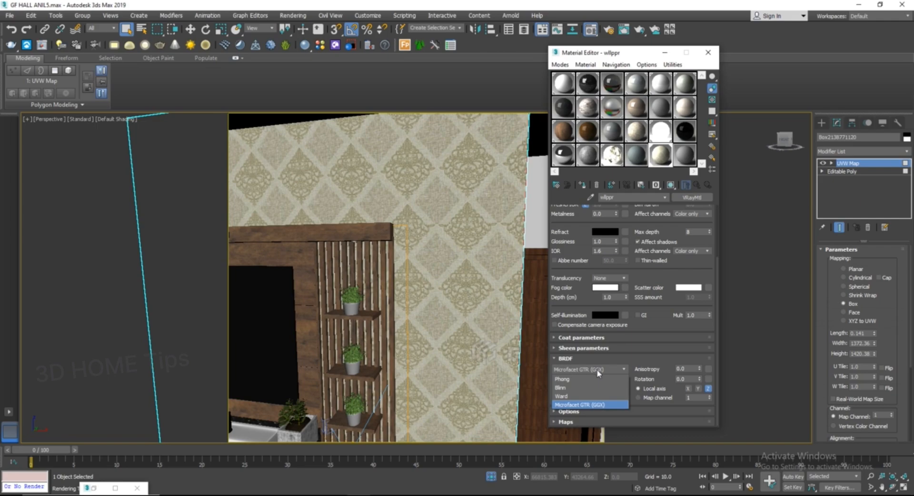
{"action": "left_click", "coordinate": [564, 389]}
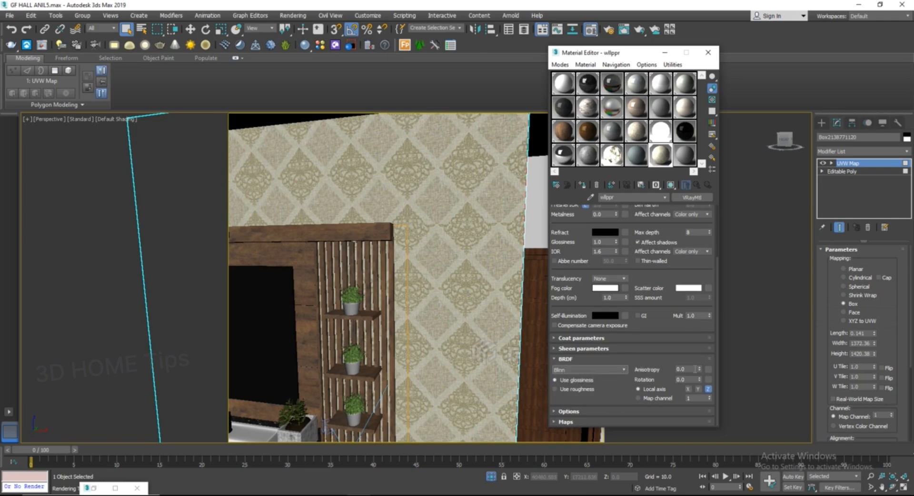
Step: Open the material's Maps list and copy the Diffuse map
{"action": "left_click", "coordinate": [581, 421]}
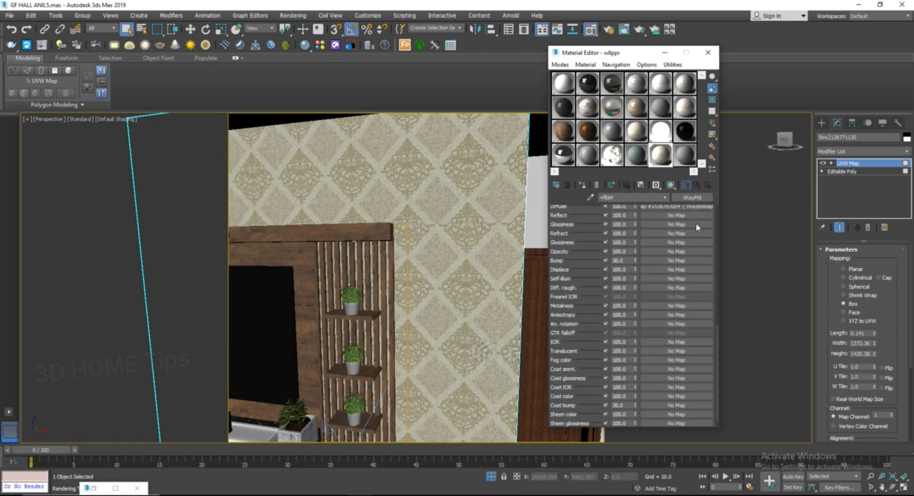
{"action": "scroll", "coordinate": [720, 333], "scroll_direction": "up", "scroll_amount": 5}
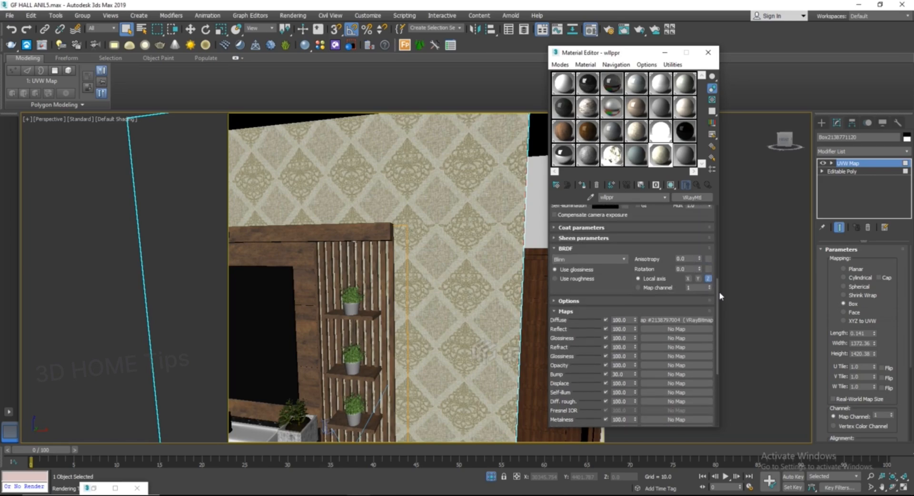
{"action": "right_click", "coordinate": [674, 323]}
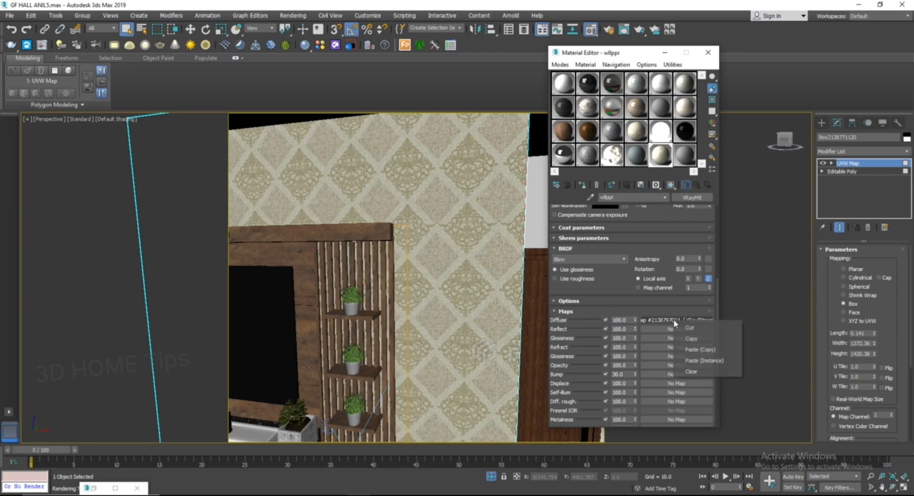
{"action": "left_click", "coordinate": [692, 342]}
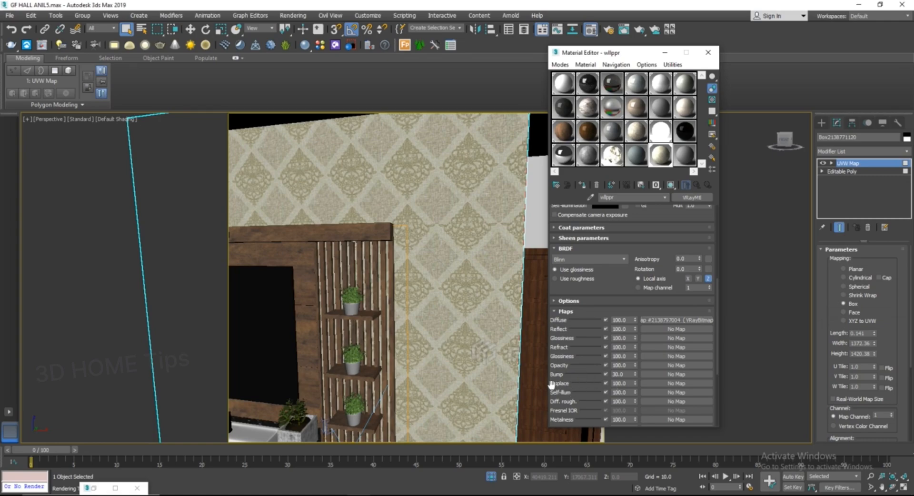
{"action": "right_click", "coordinate": [677, 365]}
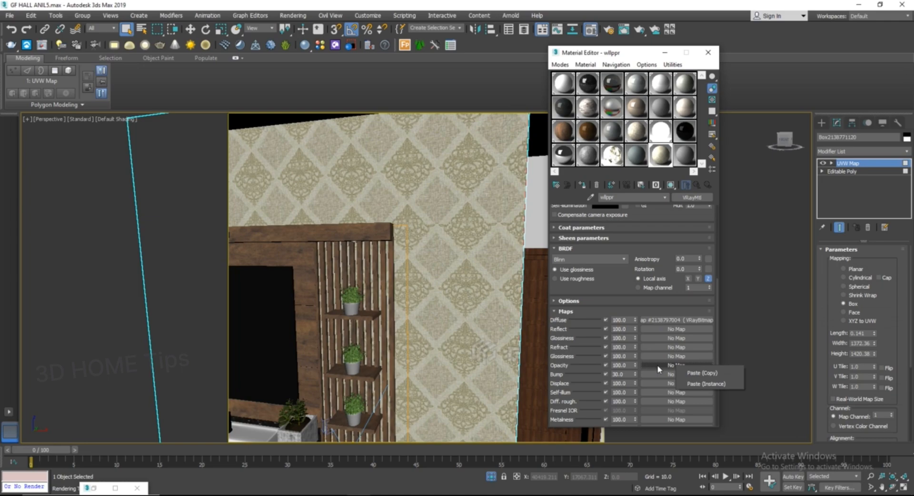
{"action": "left_click", "coordinate": [701, 384]}
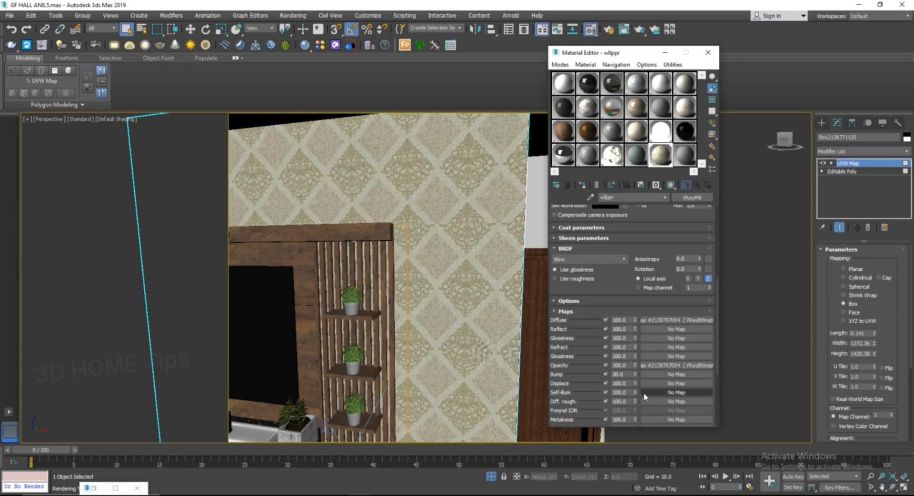
{"action": "right_click", "coordinate": [654, 366]}
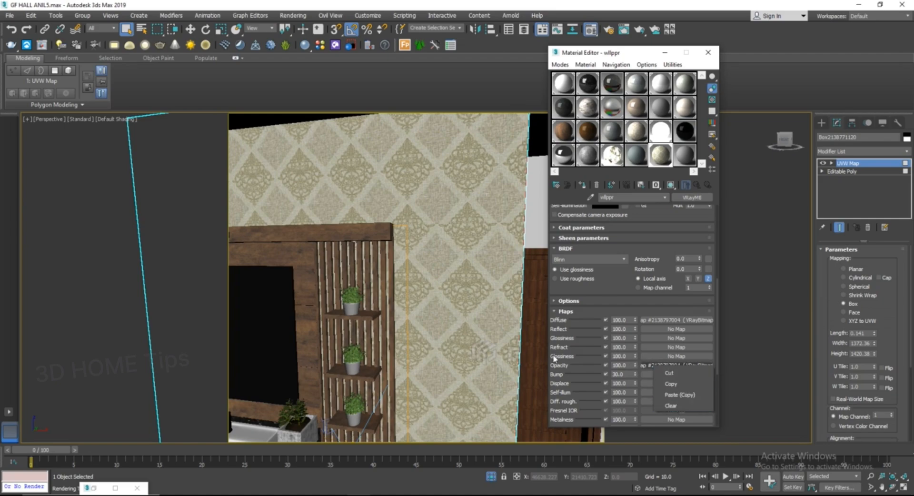
{"action": "left_click", "coordinate": [671, 405]}
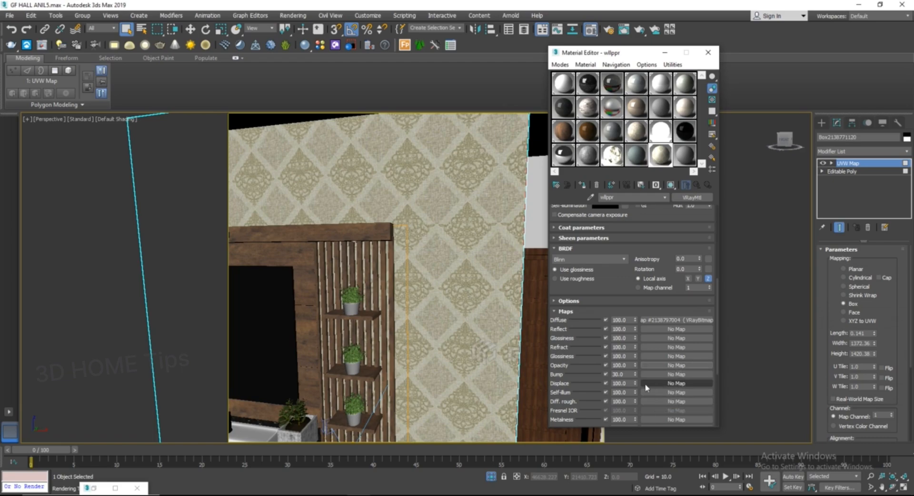
Step: Paste the diffuse map as an instance into the Bump slot and set the bump amount to 150
{"action": "right_click", "coordinate": [673, 377]}
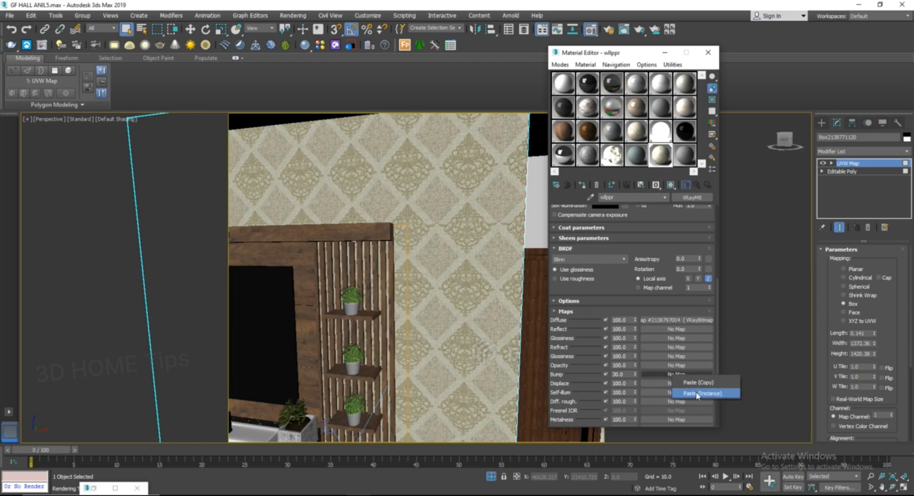
{"action": "left_click", "coordinate": [697, 394]}
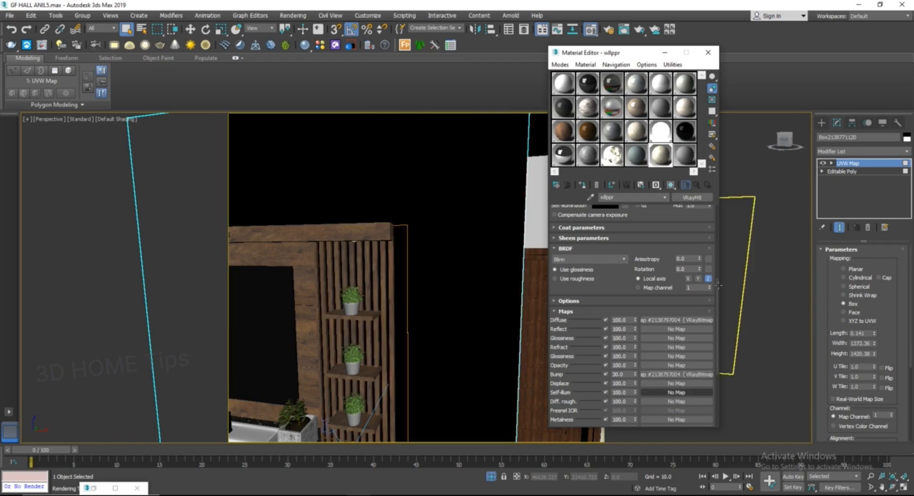
{"action": "double_click", "coordinate": [625, 374]}
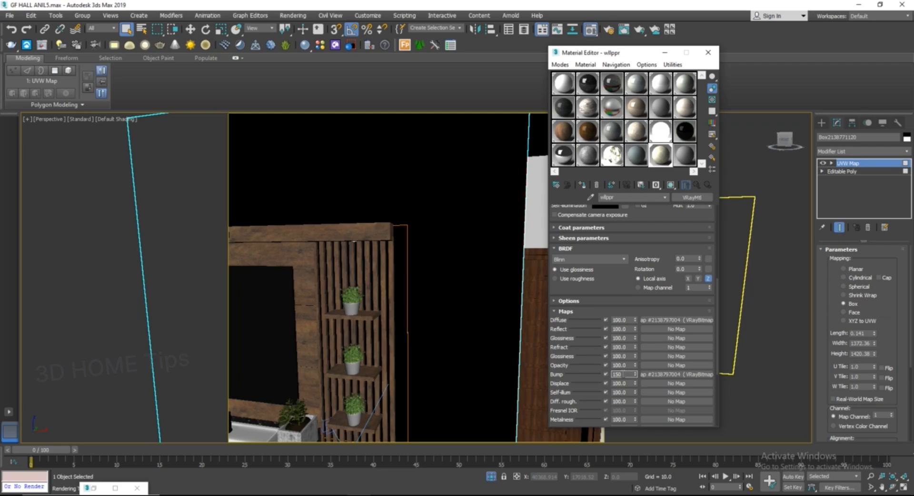
{"action": "middle_click_drag", "start_coordinate": [429, 318], "coordinate": [444, 299]}
{"action": "scroll", "coordinate": [445, 299], "scroll_direction": "down", "scroll_amount": 3}
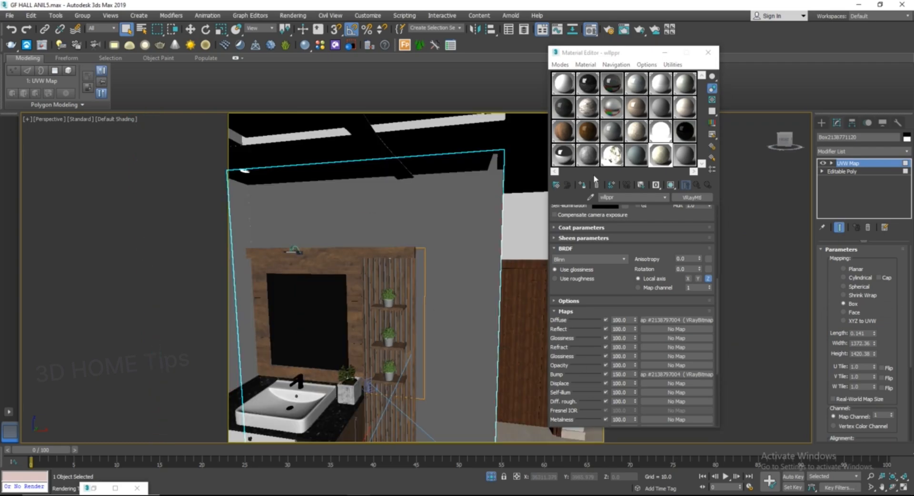
{"action": "middle_click_drag", "start_coordinate": [351, 213], "coordinate": [425, 196]}
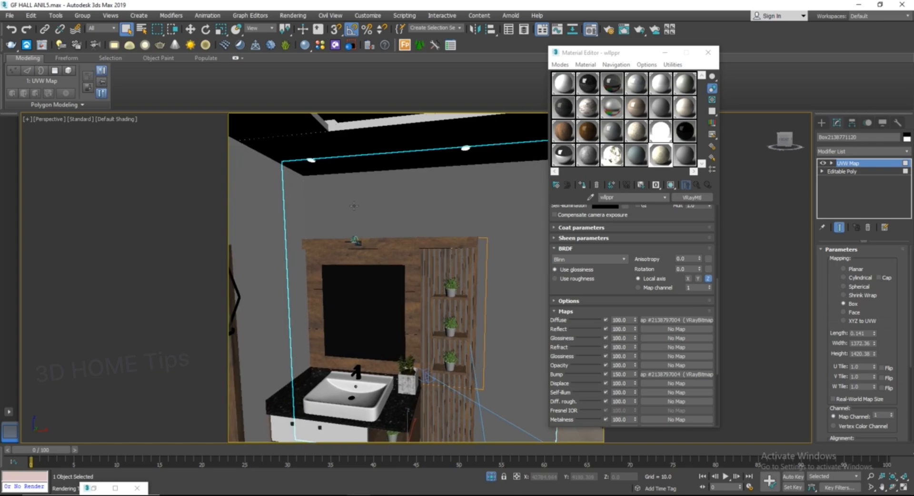
Step: Assign the wllppr material to the selected feature wall and show its map in the viewport
{"action": "scroll", "coordinate": [327, 201], "scroll_direction": "up", "scroll_amount": 3}
{"action": "middle_click_drag", "start_coordinate": [327, 202], "coordinate": [270, 189]}
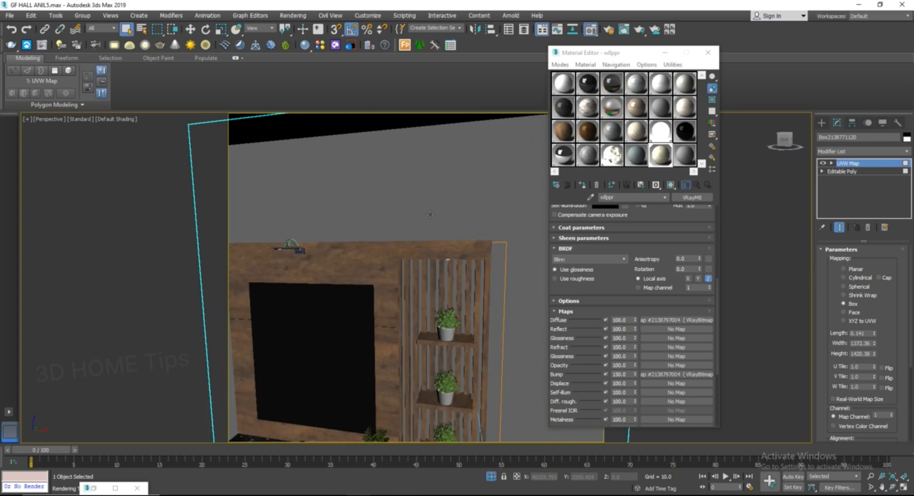
{"action": "left_click", "coordinate": [581, 186]}
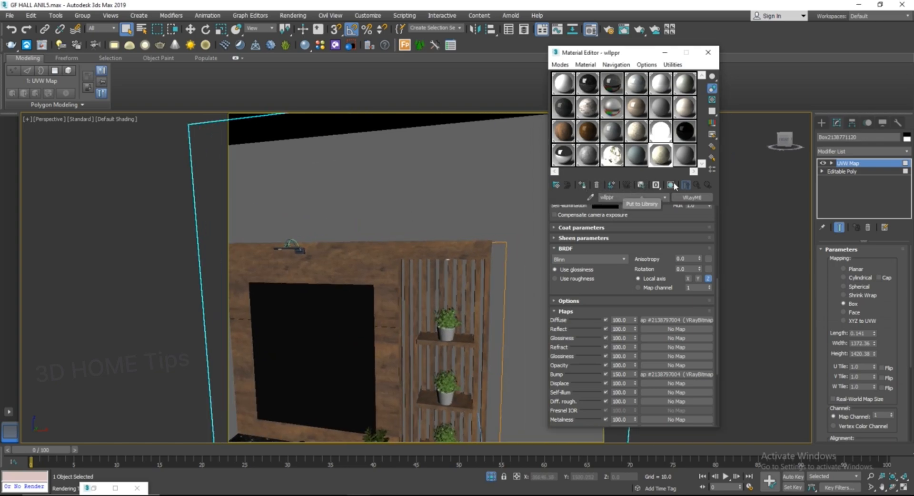
{"action": "left_click", "coordinate": [672, 186]}
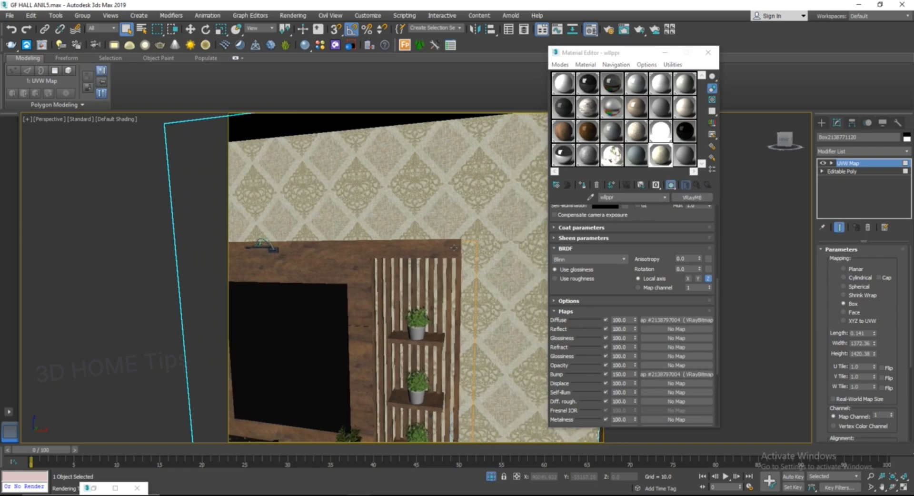
Step: Close the Material Editor and switch the viewport to the view013 camera
{"action": "scroll", "coordinate": [454, 217], "scroll_direction": "down", "scroll_amount": 5}
{"action": "middle_click_drag", "start_coordinate": [454, 217], "coordinate": [578, 282], "text": "alt"}
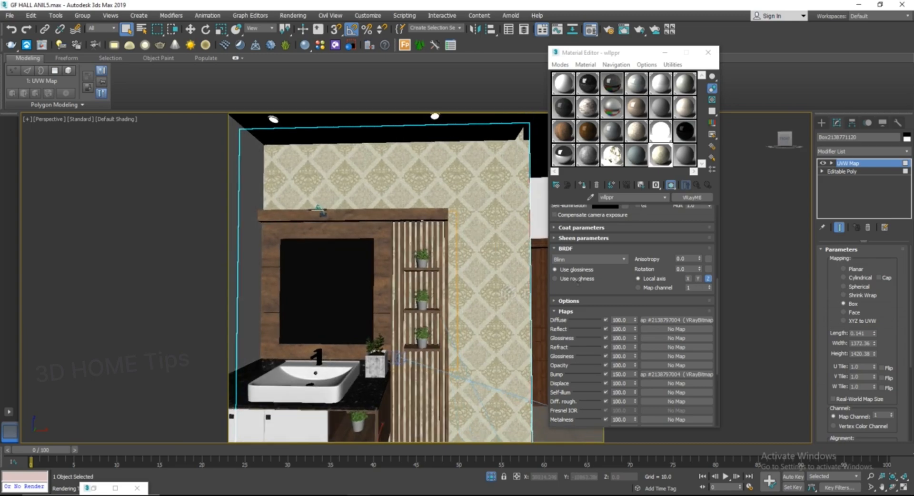
{"action": "left_click", "coordinate": [709, 53]}
{"action": "left_click", "coordinate": [386, 281]}
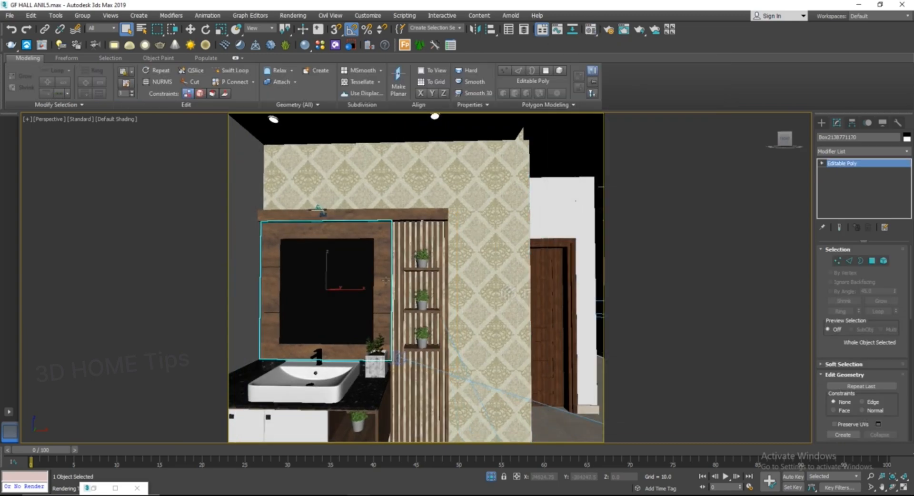
{"action": "key", "text": "c"}
{"action": "double_click", "coordinate": [425, 221]}
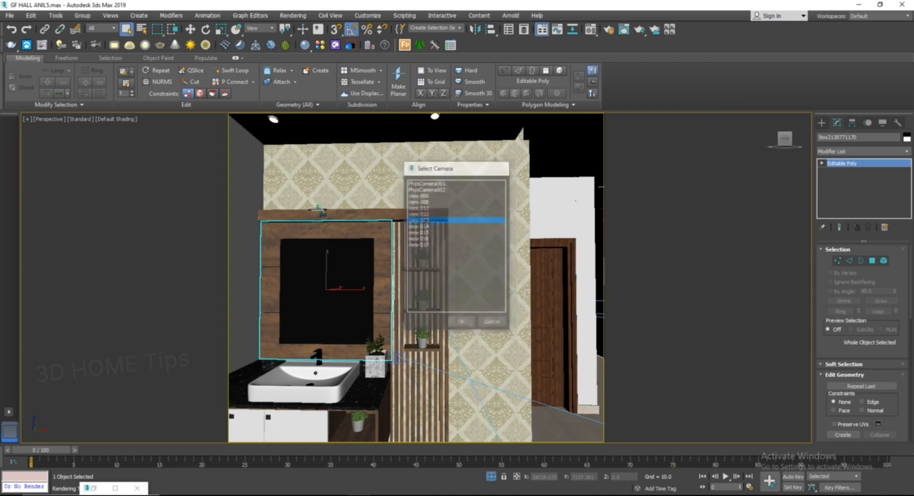
{"action": "left_click", "coordinate": [472, 289]}
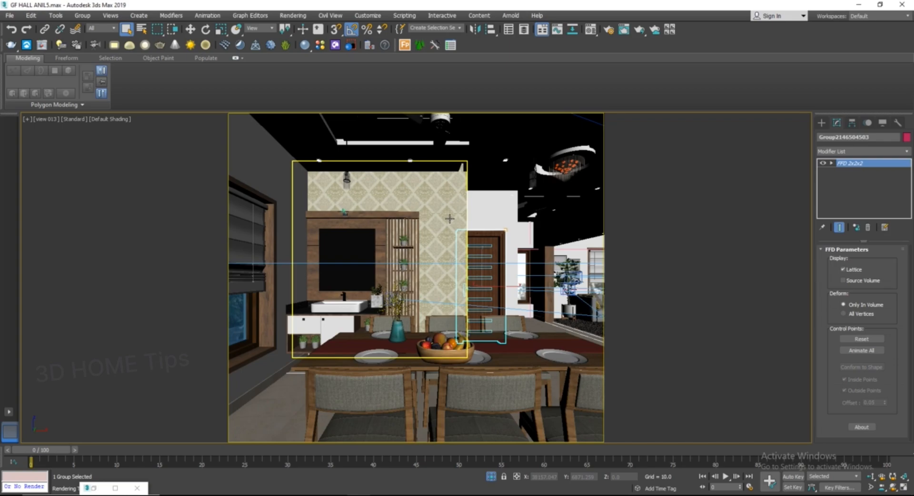
Step: Render the view013 camera view
{"action": "key", "text": "shift+q"}
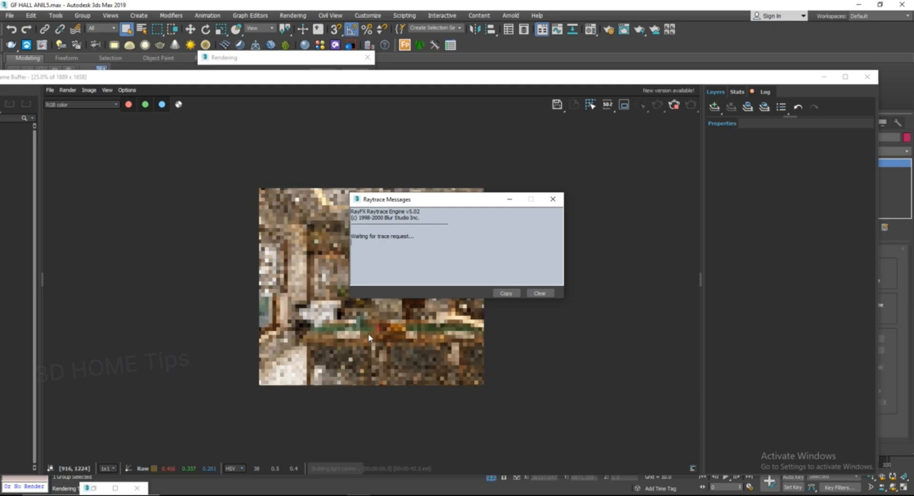
{"action": "left_click", "coordinate": [368, 335]}
Step: Zoom and pan around the rendered feature wall to examine the wallpaper's bump detail
{"action": "scroll", "coordinate": [393, 302], "scroll_direction": "up", "scroll_amount": 1}
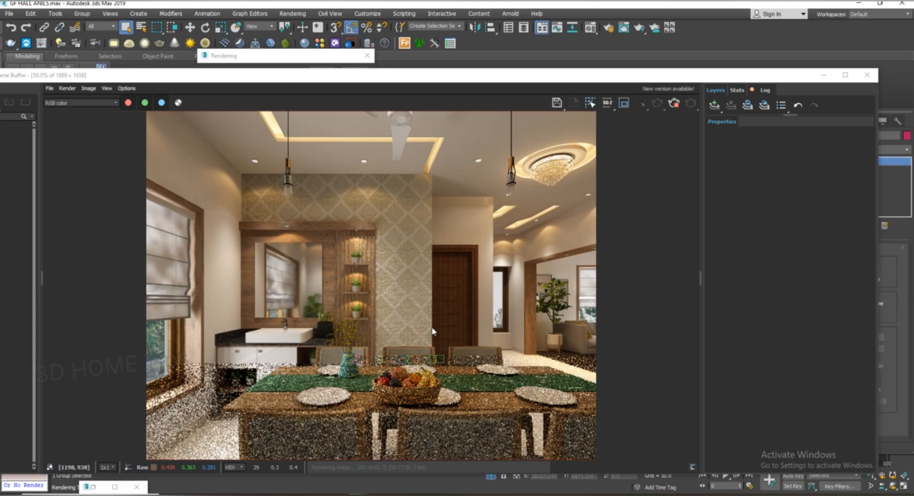
{"action": "scroll", "coordinate": [432, 302], "scroll_direction": "up", "scroll_amount": 2}
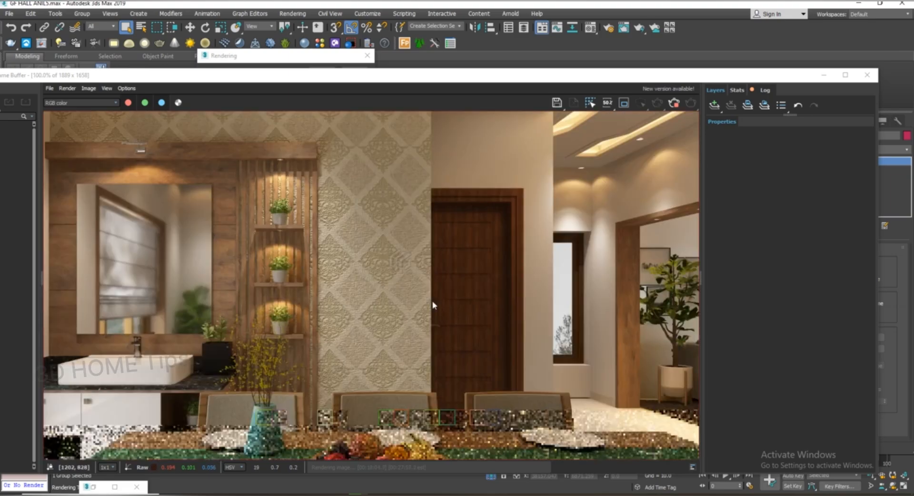
{"action": "middle_click_drag", "start_coordinate": [368, 288], "coordinate": [412, 349]}
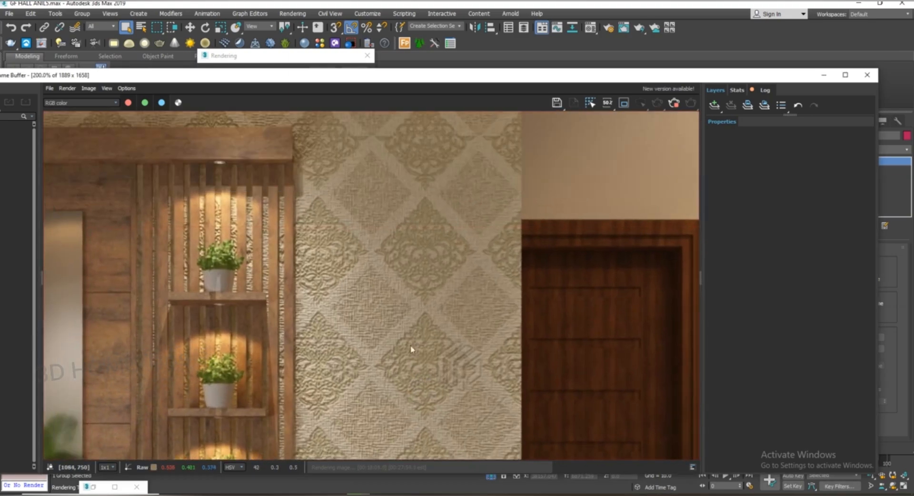
{"action": "middle_click_drag", "start_coordinate": [394, 251], "coordinate": [426, 329]}
{"action": "scroll", "coordinate": [363, 304], "scroll_direction": "up", "scroll_amount": 1}
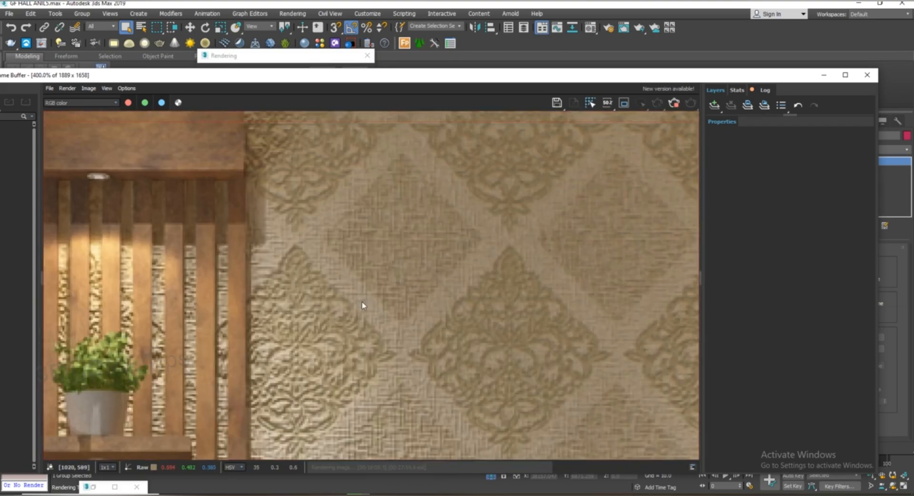
{"action": "middle_click_drag", "start_coordinate": [373, 297], "coordinate": [400, 324]}
{"action": "middle_click_drag", "start_coordinate": [342, 245], "coordinate": [434, 251]}
{"action": "middle_click_drag", "start_coordinate": [310, 217], "coordinate": [418, 292]}
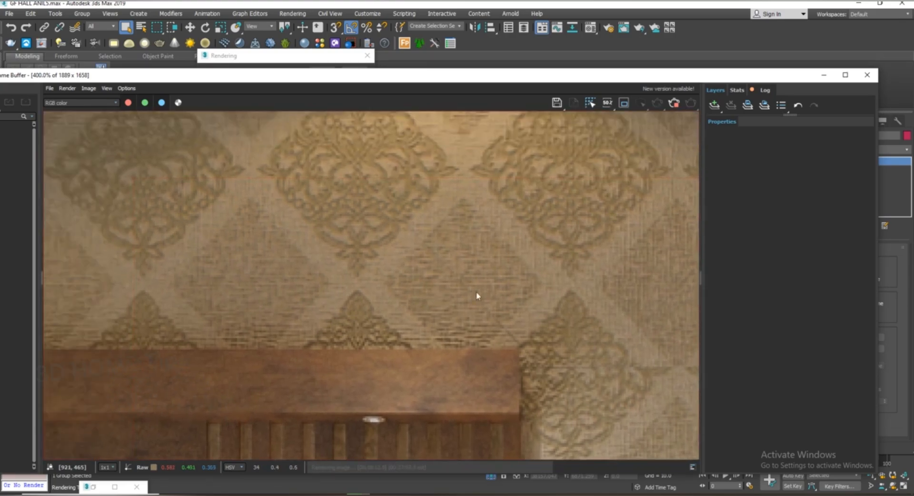
{"action": "middle_click_drag", "start_coordinate": [478, 298], "coordinate": [347, 248]}
{"action": "scroll", "coordinate": [349, 253], "scroll_direction": "down", "scroll_amount": 1}
{"action": "middle_click_drag", "start_coordinate": [445, 292], "coordinate": [416, 285]}
{"action": "scroll", "coordinate": [399, 360], "scroll_direction": "up", "scroll_amount": 1}
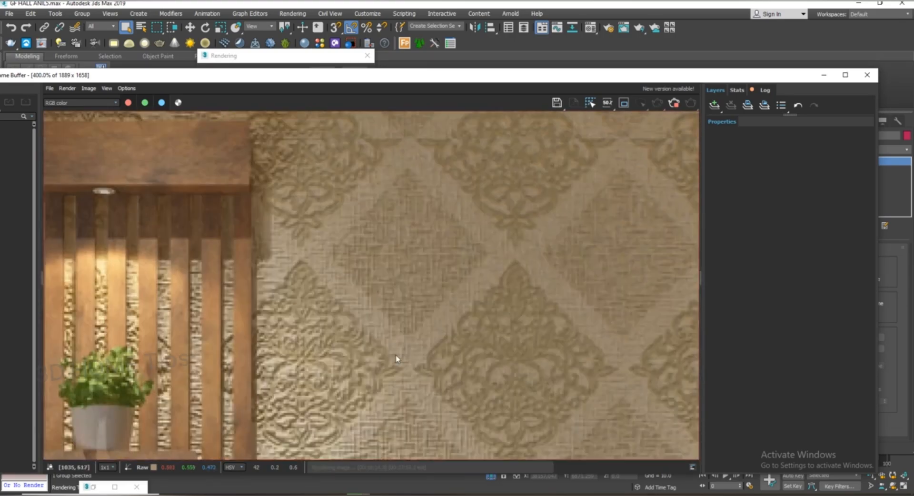
{"action": "middle_click_drag", "start_coordinate": [400, 362], "coordinate": [414, 250]}
{"action": "scroll", "coordinate": [398, 285], "scroll_direction": "down", "scroll_amount": 1}
{"action": "scroll", "coordinate": [428, 378], "scroll_direction": "up", "scroll_amount": 1}
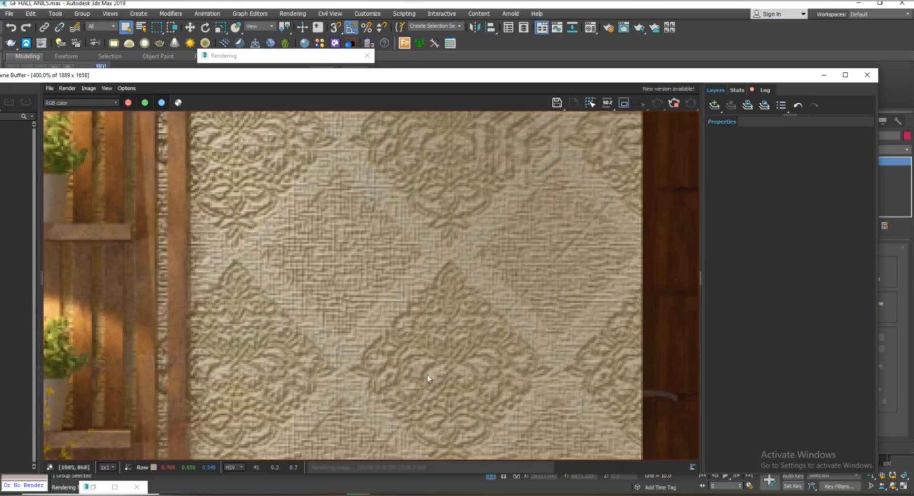
{"action": "middle_click_drag", "start_coordinate": [433, 390], "coordinate": [434, 412]}
{"action": "scroll", "coordinate": [419, 333], "scroll_direction": "down", "scroll_amount": 2}
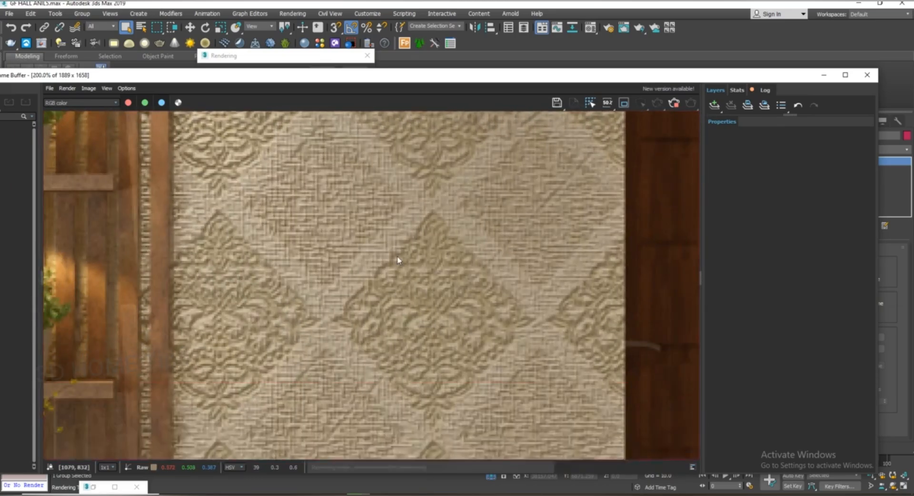
{"action": "scroll", "coordinate": [416, 263], "scroll_direction": "up", "scroll_amount": 1}
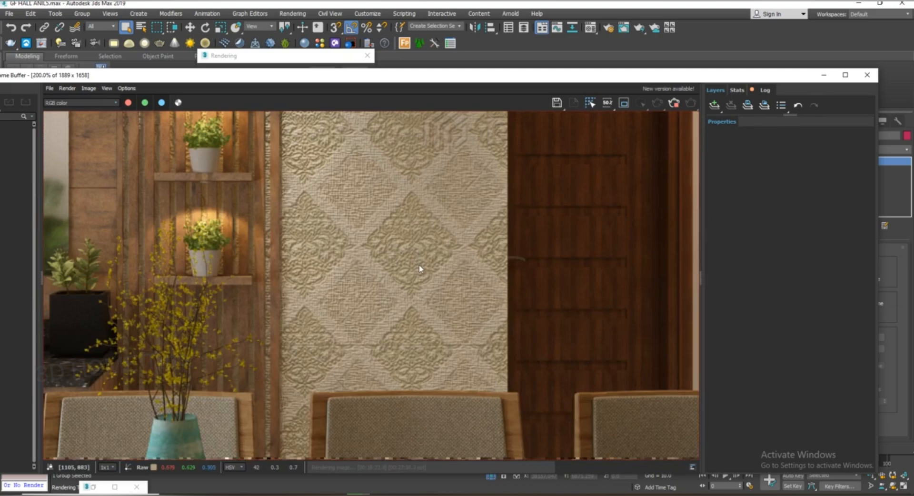
{"action": "scroll", "coordinate": [421, 269], "scroll_direction": "down", "scroll_amount": 1}
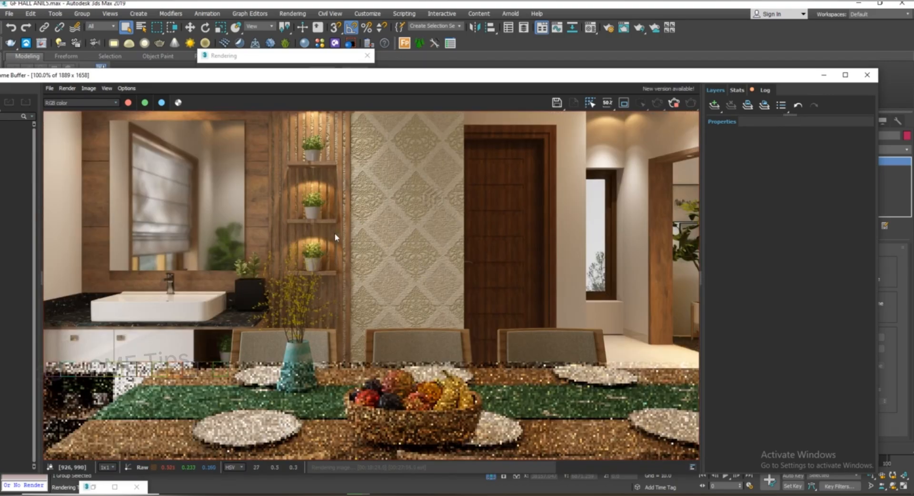
{"action": "middle_click_drag", "start_coordinate": [335, 237], "coordinate": [416, 280]}
{"action": "scroll", "coordinate": [420, 333], "scroll_direction": "up", "scroll_amount": 1}
{"action": "scroll", "coordinate": [422, 323], "scroll_direction": "down", "scroll_amount": 1}
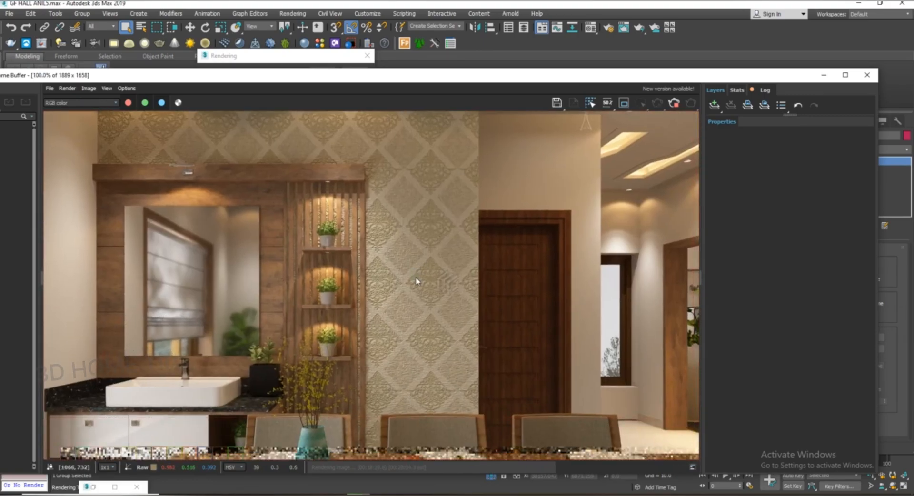
{"action": "scroll", "coordinate": [415, 284], "scroll_direction": "down", "scroll_amount": 1}
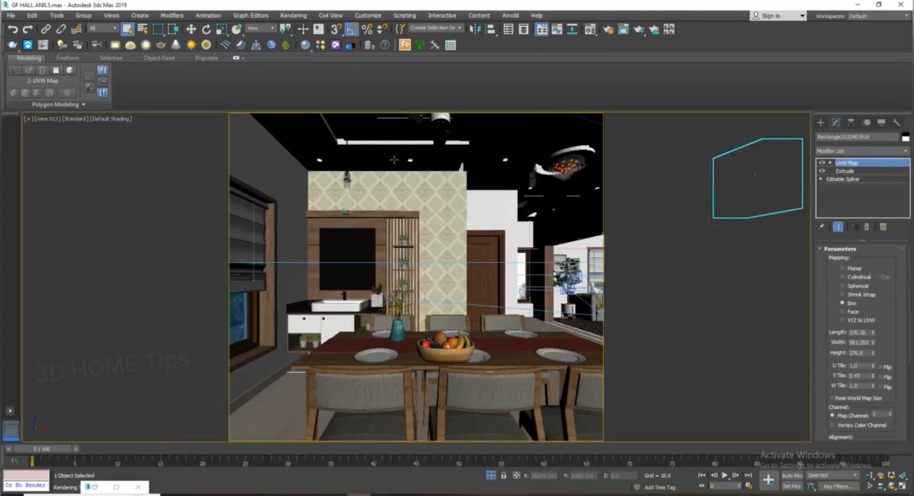
Step: Disable the bump map on the wllppr material and close the Material Editor
{"action": "left_click", "coordinate": [590, 29]}
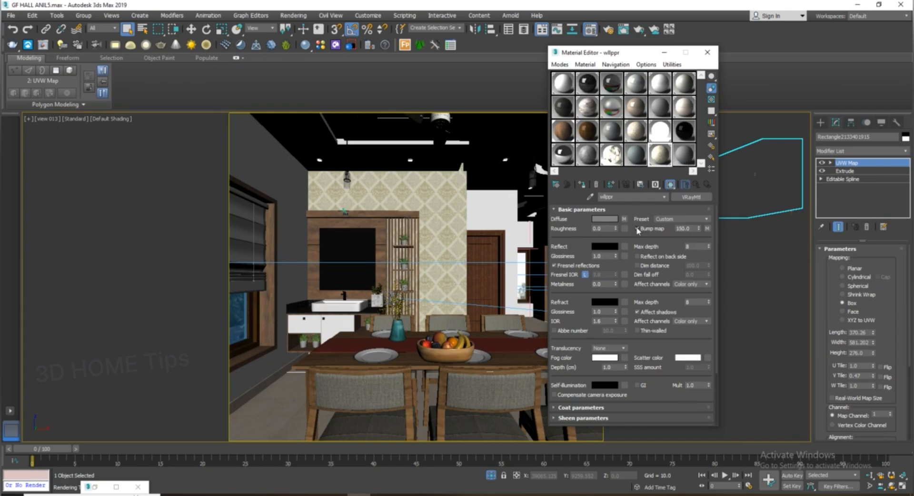
{"action": "left_click", "coordinate": [637, 229]}
{"action": "scroll", "coordinate": [709, 405], "scroll_direction": "down", "scroll_amount": 4}
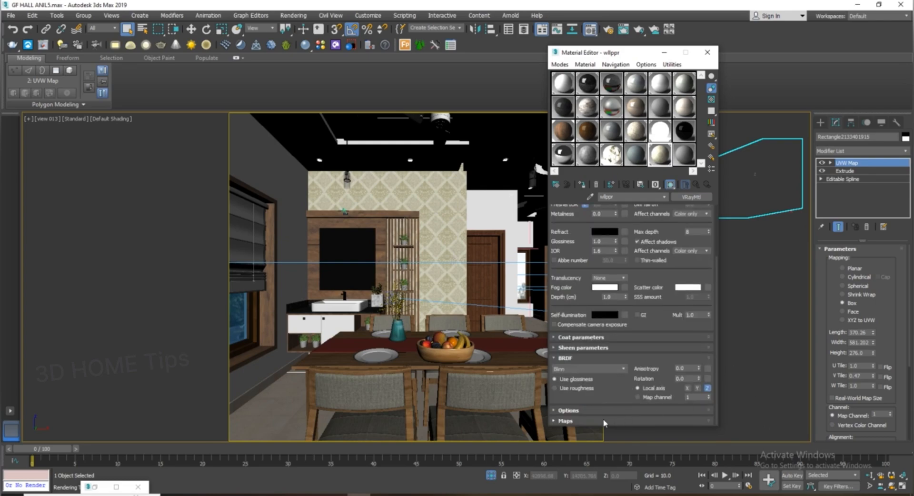
{"action": "left_click", "coordinate": [589, 421]}
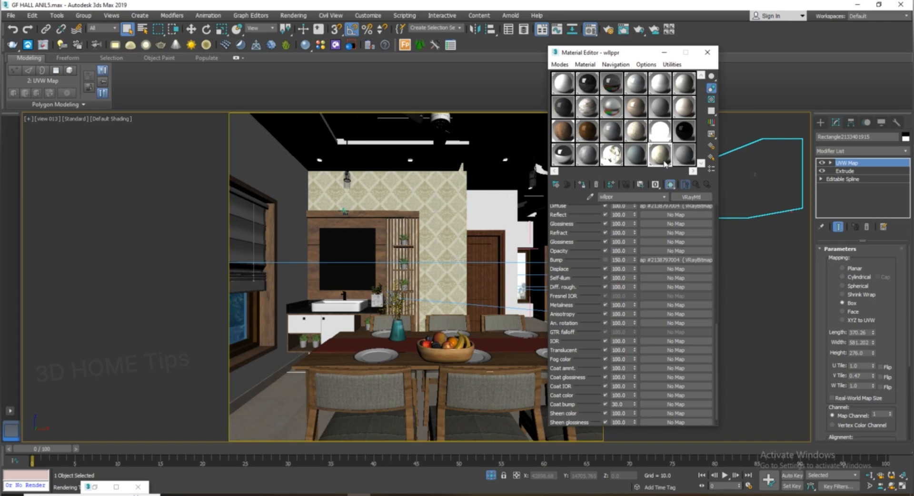
{"action": "left_click", "coordinate": [707, 54]}
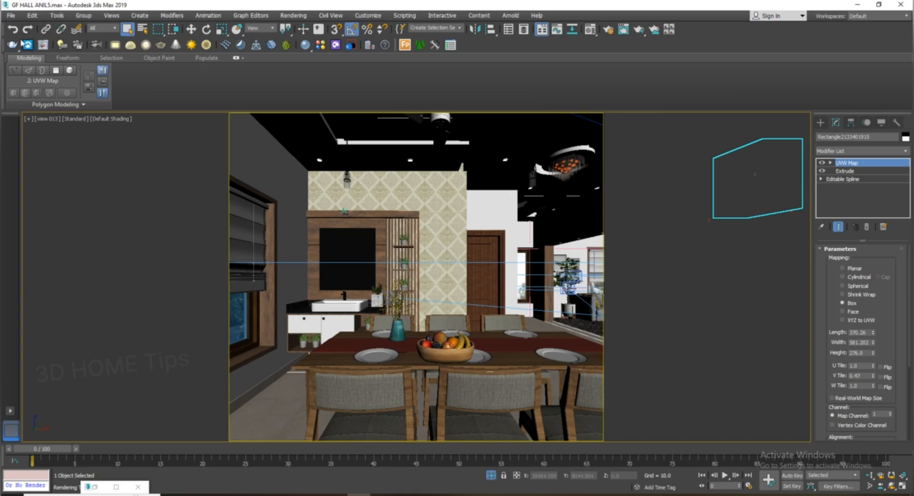
Step: Render the camera view again without bump
{"action": "left_click", "coordinate": [12, 45]}
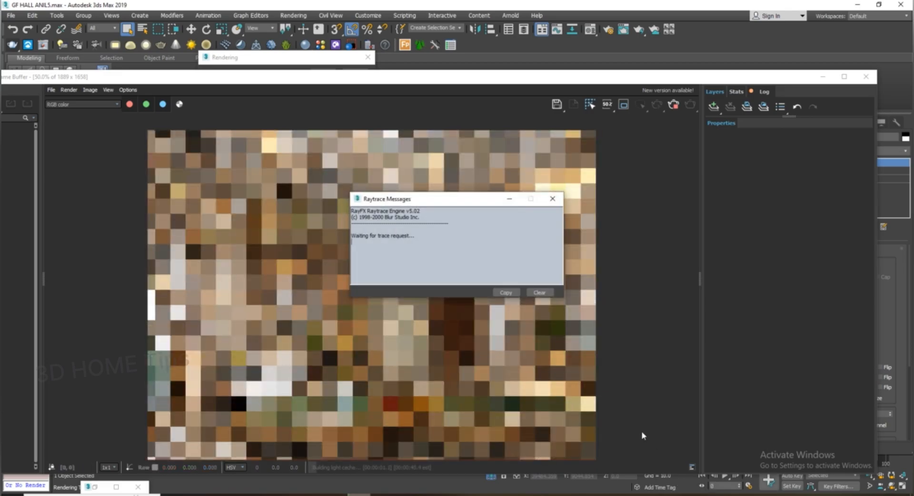
{"action": "left_click", "coordinate": [552, 198]}
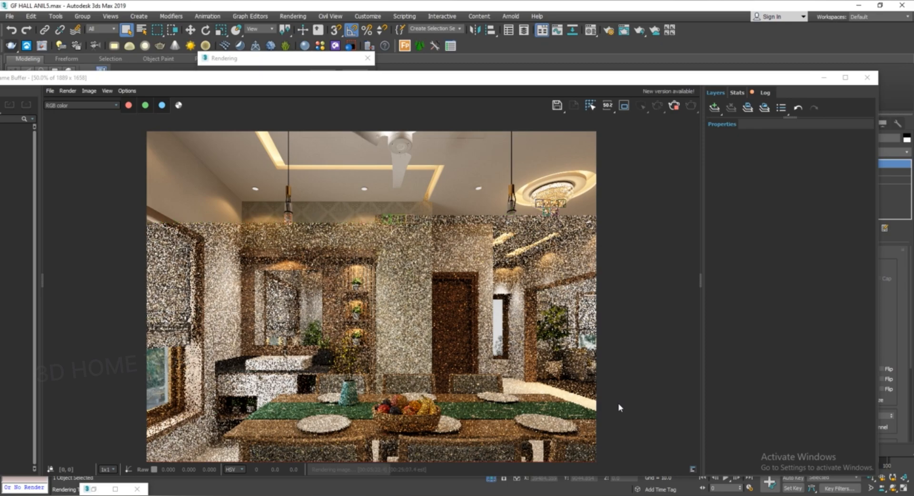
Step: Zoom into the new render to examine the wallpaper without bump
{"action": "scroll", "coordinate": [297, 183], "scroll_direction": "up", "scroll_amount": 1}
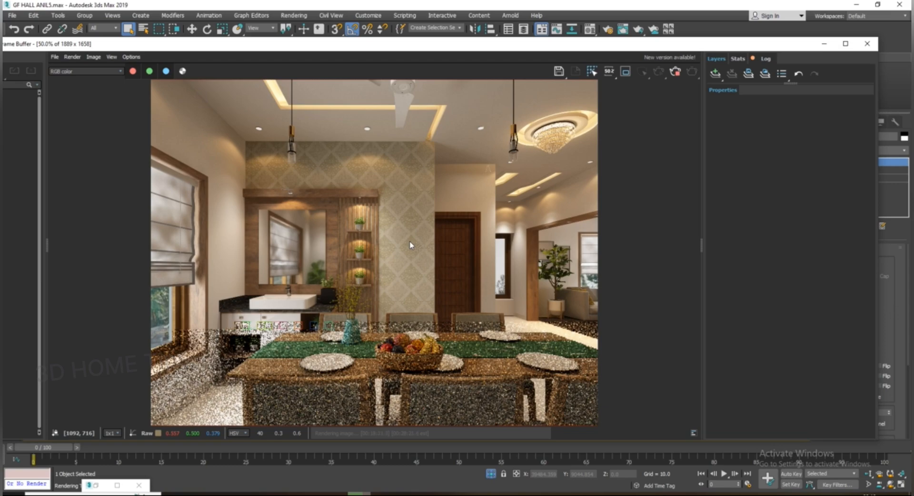
{"action": "scroll", "coordinate": [415, 265], "scroll_direction": "up", "scroll_amount": 4}
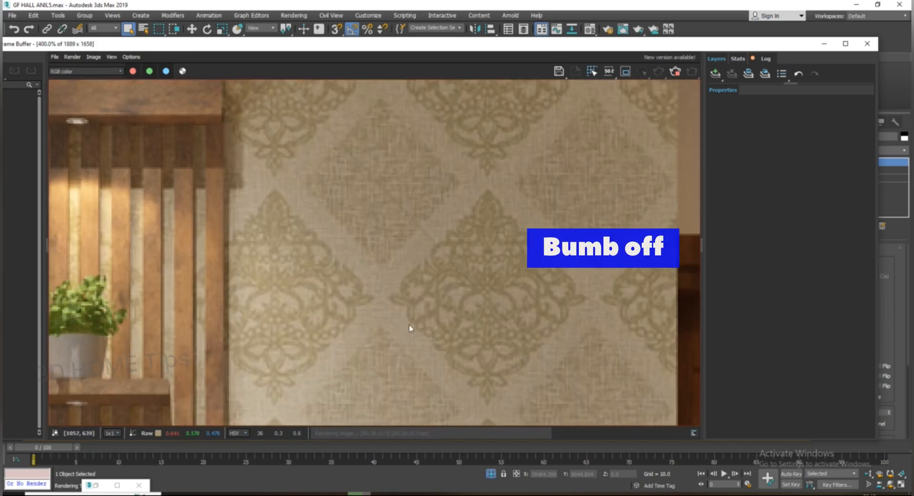
{"action": "scroll", "coordinate": [395, 302], "scroll_direction": "down", "scroll_amount": 4}
{"action": "scroll", "coordinate": [395, 246], "scroll_direction": "down", "scroll_amount": 3}
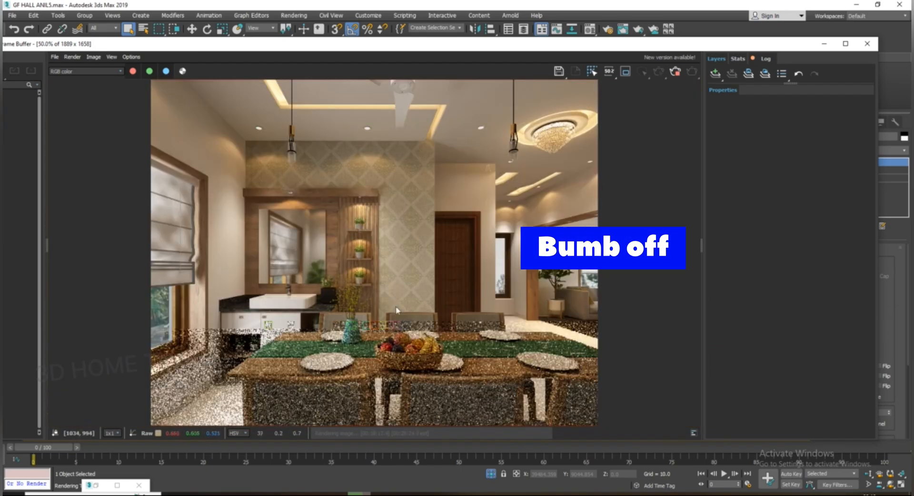
{"action": "scroll", "coordinate": [425, 318], "scroll_direction": "up", "scroll_amount": 3}
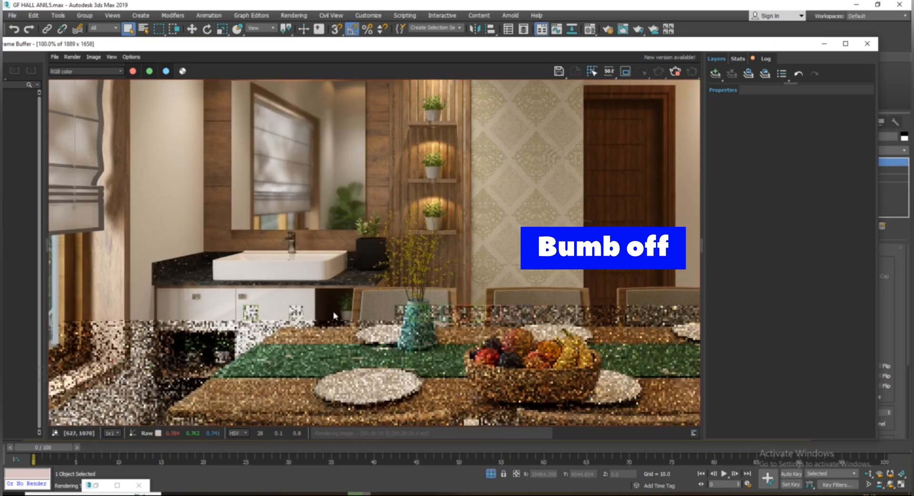
{"action": "scroll", "coordinate": [443, 329], "scroll_direction": "down", "scroll_amount": 3}
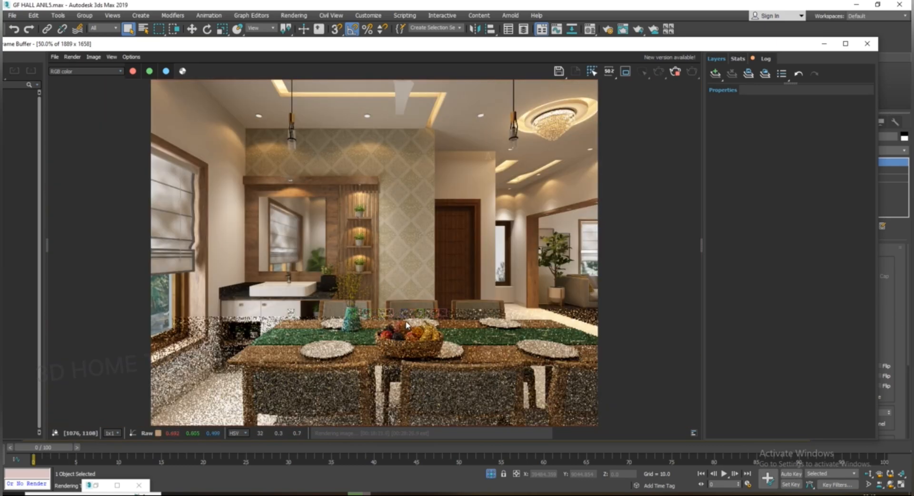
{"action": "middle_click_drag", "start_coordinate": [404, 320], "coordinate": [403, 359]}
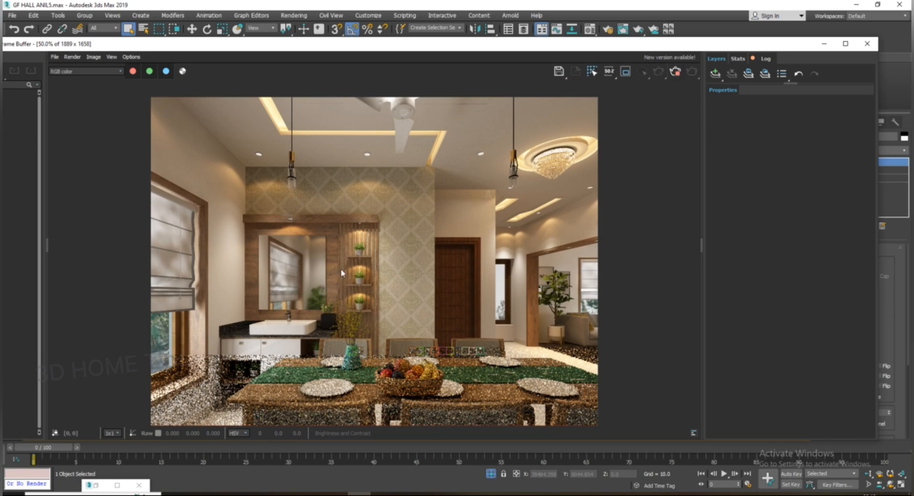
Step: Compare the wallpaper in the new render against the frame buffer copy of the bump render side by side
{"action": "scroll", "coordinate": [388, 269], "scroll_direction": "up", "scroll_amount": 2}
{"action": "middle_click_drag", "start_coordinate": [394, 273], "coordinate": [400, 336]}
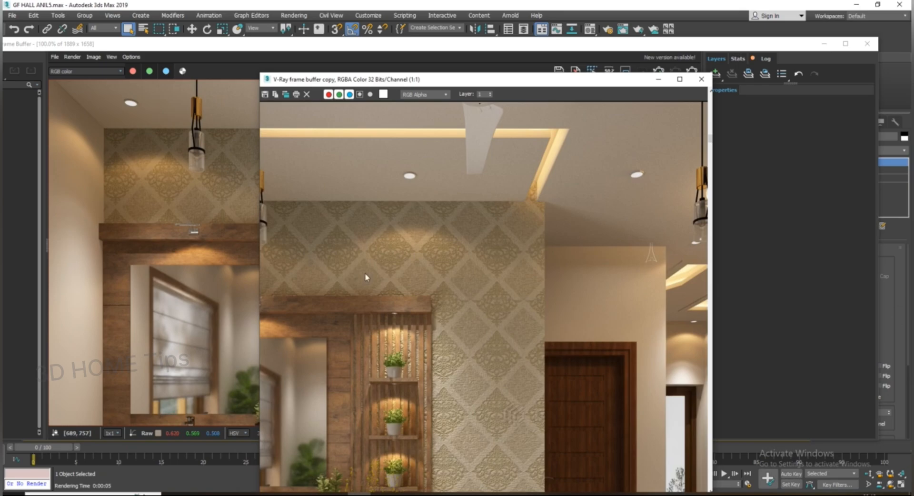
{"action": "scroll", "coordinate": [467, 306], "scroll_direction": "up", "scroll_amount": 1}
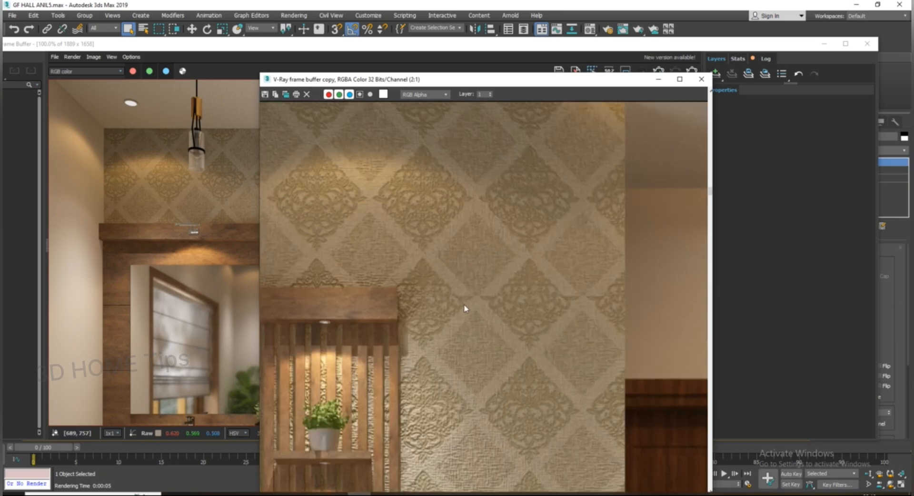
{"action": "middle_click_drag", "start_coordinate": [467, 307], "coordinate": [522, 321]}
{"action": "scroll", "coordinate": [485, 364], "scroll_direction": "up", "scroll_amount": 1}
{"action": "middle_click_drag", "start_coordinate": [485, 363], "coordinate": [598, 347]}
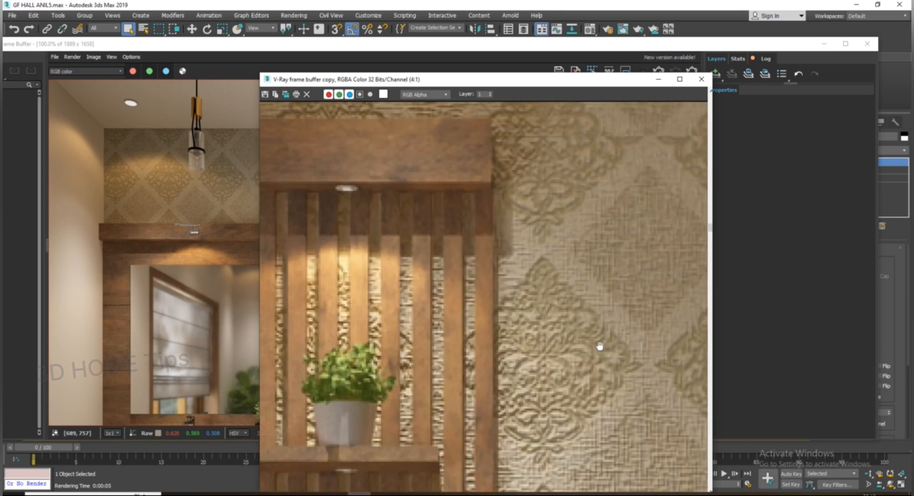
{"action": "middle_click_drag", "start_coordinate": [548, 287], "coordinate": [516, 364]}
{"action": "scroll", "coordinate": [516, 364], "scroll_direction": "down", "scroll_amount": 1}
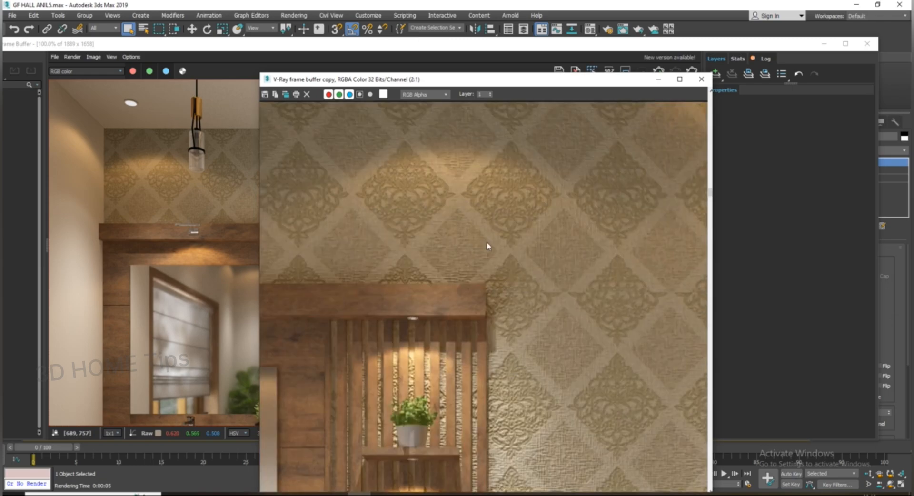
{"action": "left_click", "coordinate": [219, 193]}
{"action": "scroll", "coordinate": [408, 286], "scroll_direction": "up", "scroll_amount": 2}
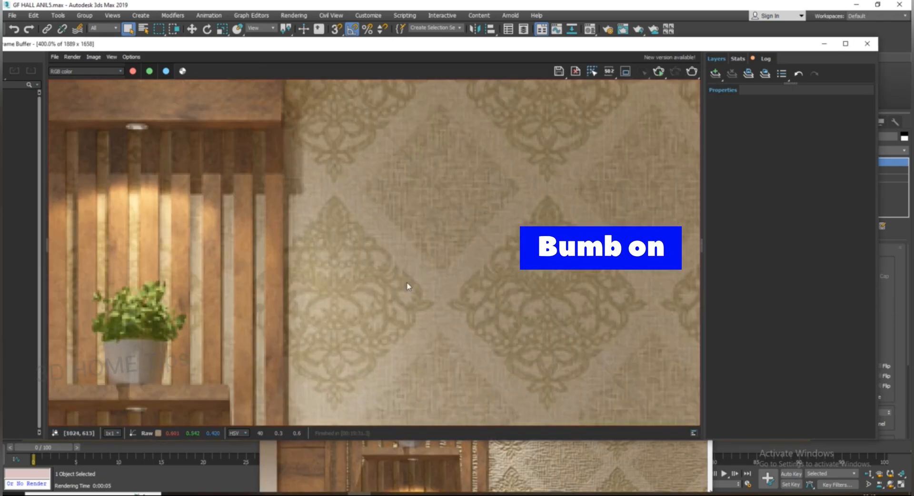
{"action": "middle_click_drag", "start_coordinate": [407, 286], "coordinate": [419, 384]}
{"action": "scroll", "coordinate": [419, 385], "scroll_direction": "down", "scroll_amount": 1}
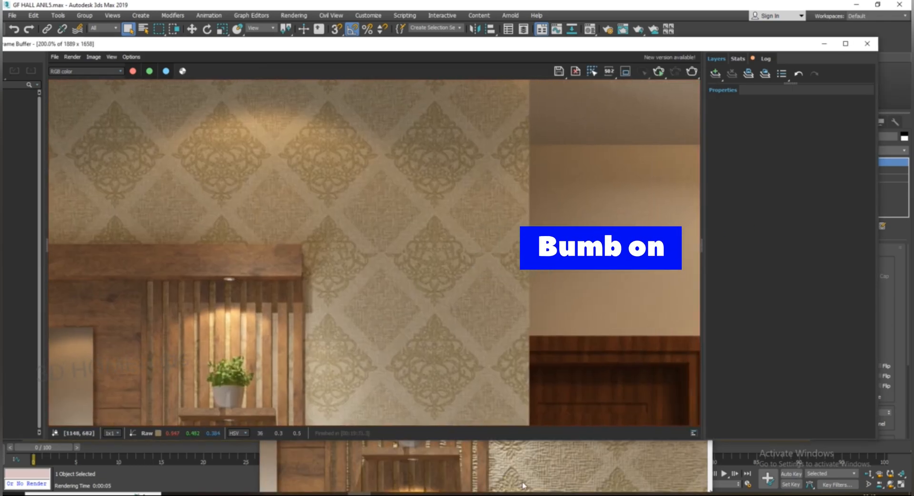
{"action": "left_click", "coordinate": [523, 485]}
{"action": "left_click_drag", "start_coordinate": [519, 82], "coordinate": [640, 80]}
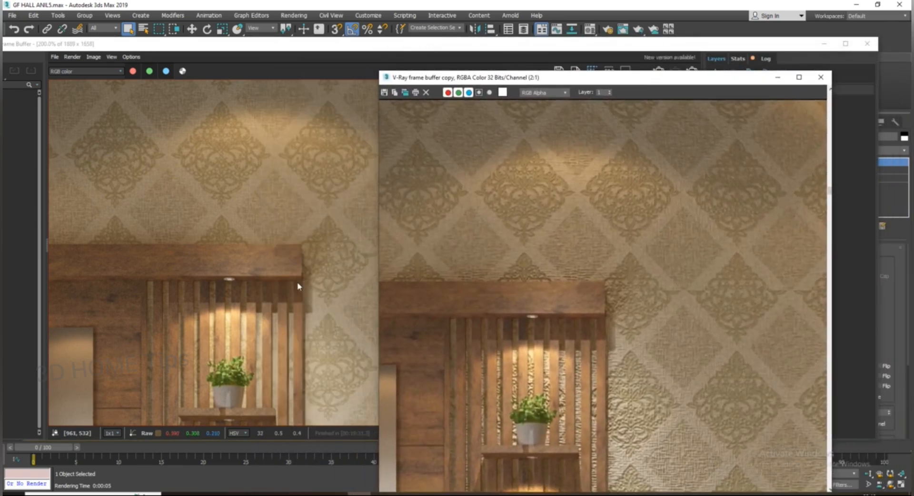